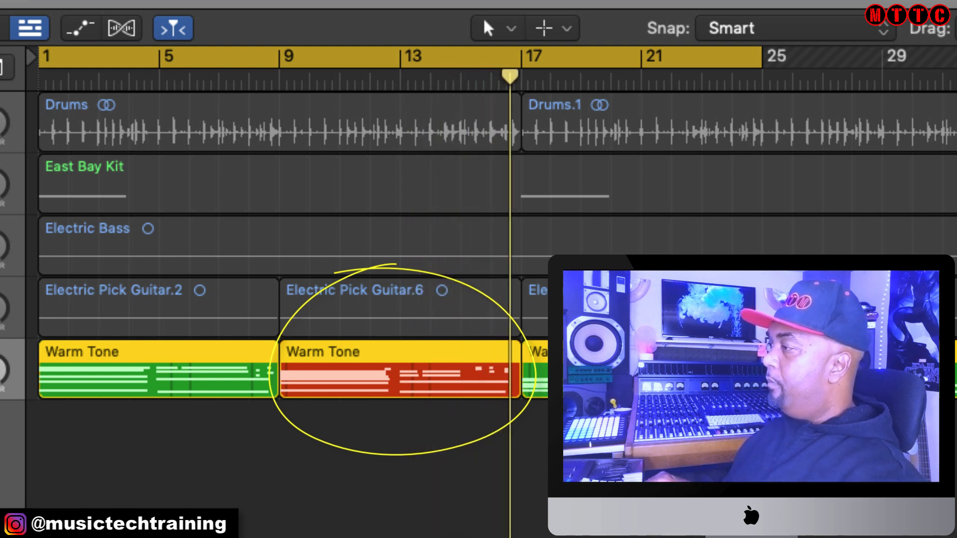
- Bounce the second Warm Tone region in place to a new track named E Piano, muting the source and bypassing effect plug-ins
key(space)
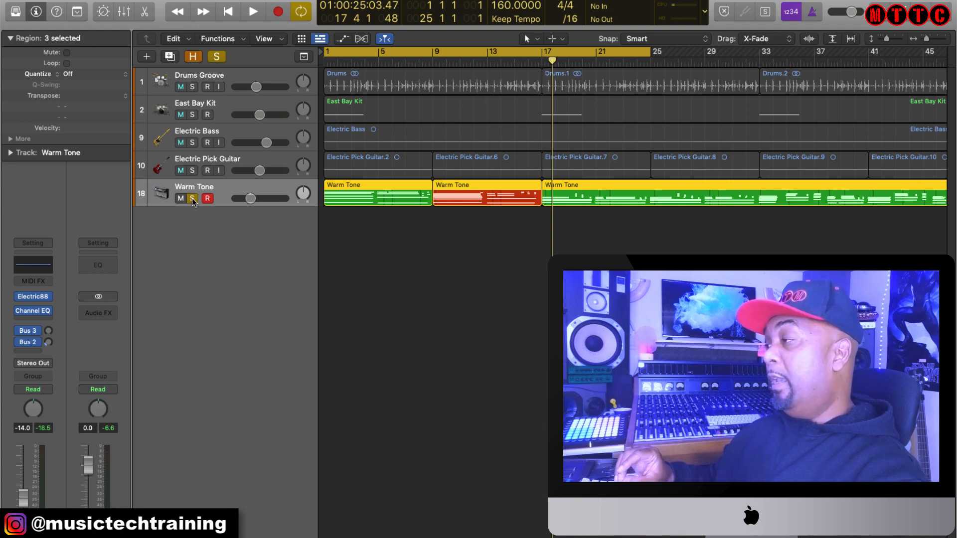
click(466, 199)
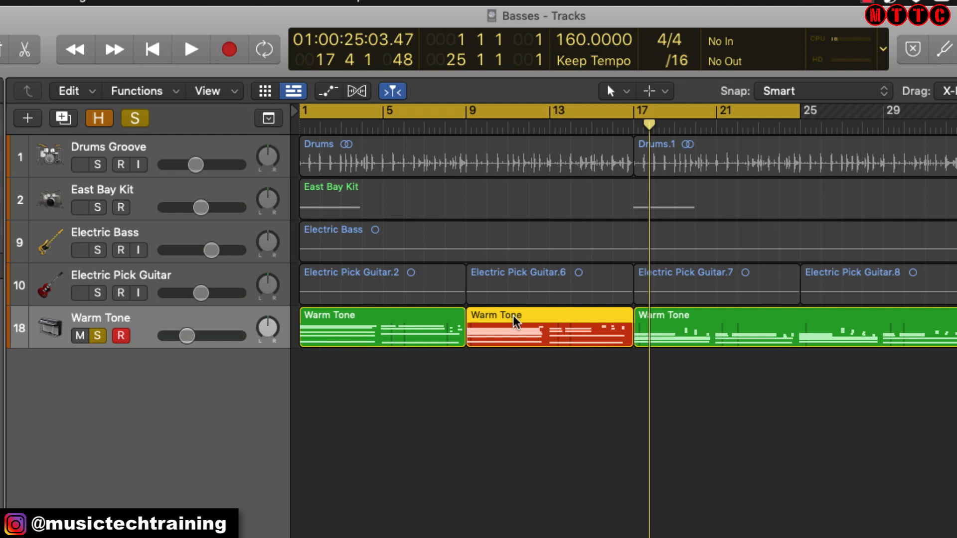
right_click(514, 318)
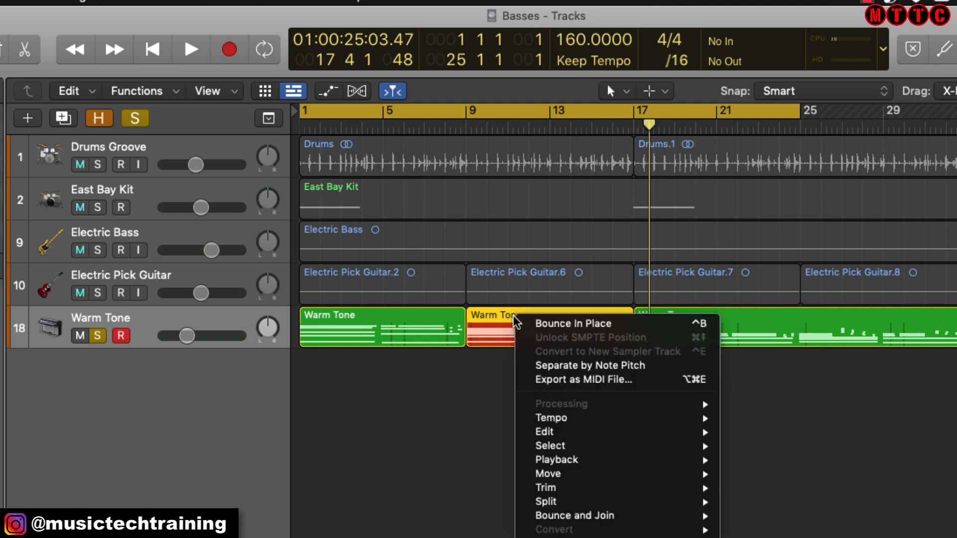
mouse_move(603, 516)
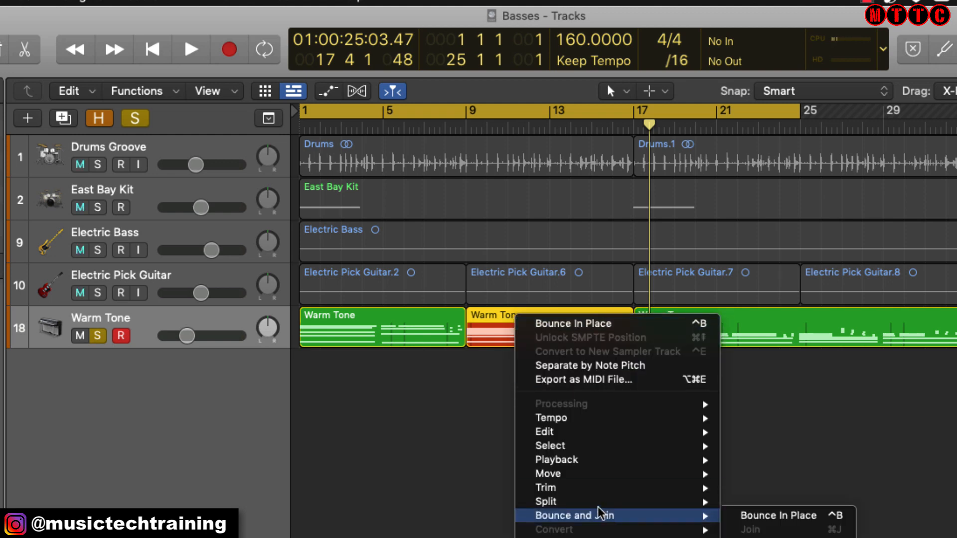
click(778, 516)
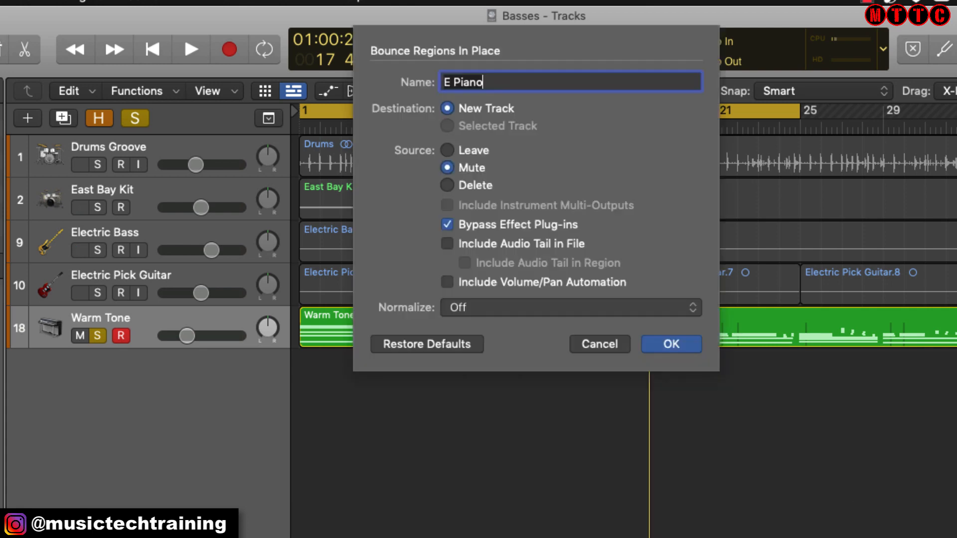
key(Return)
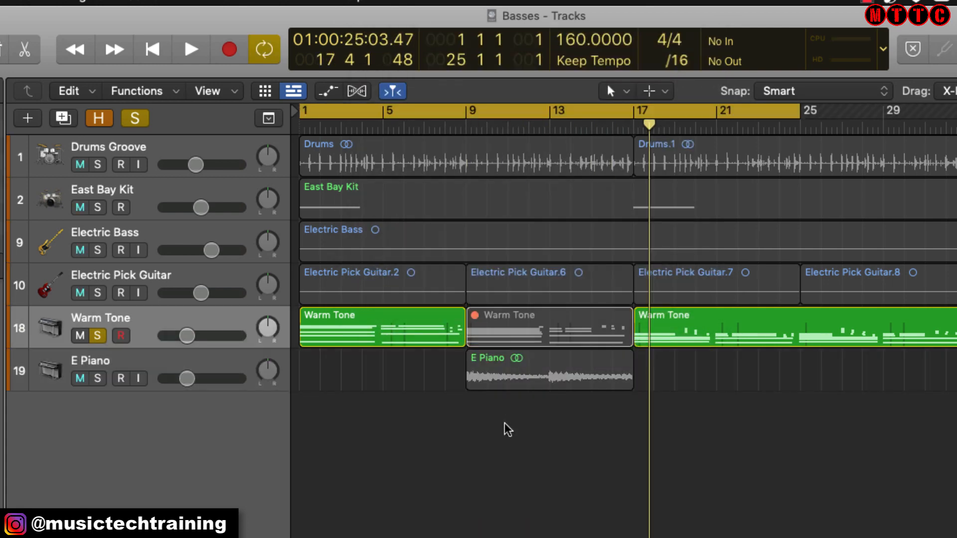
drag(507, 427, 533, 331)
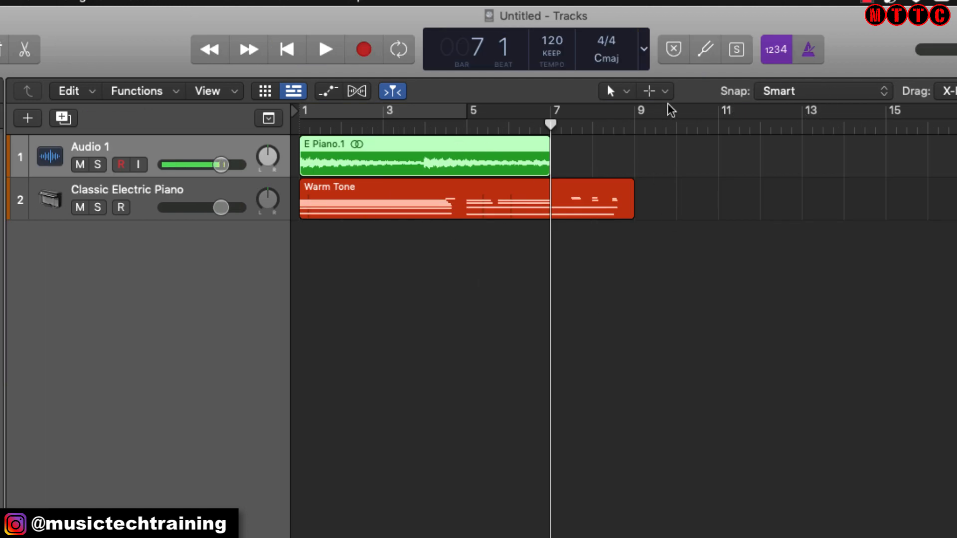
- Switch the control bar display to Custom and set the project tempo to 160
click(644, 48)
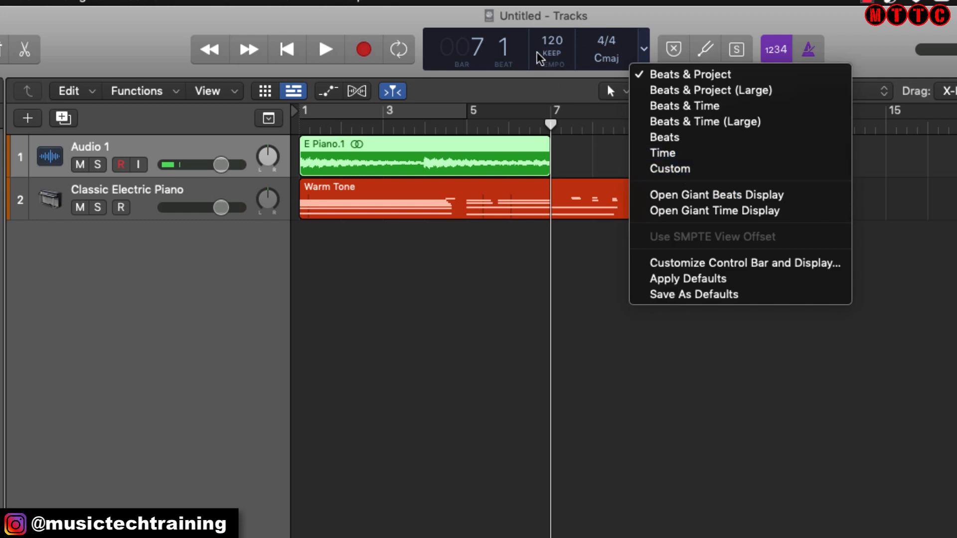
click(674, 169)
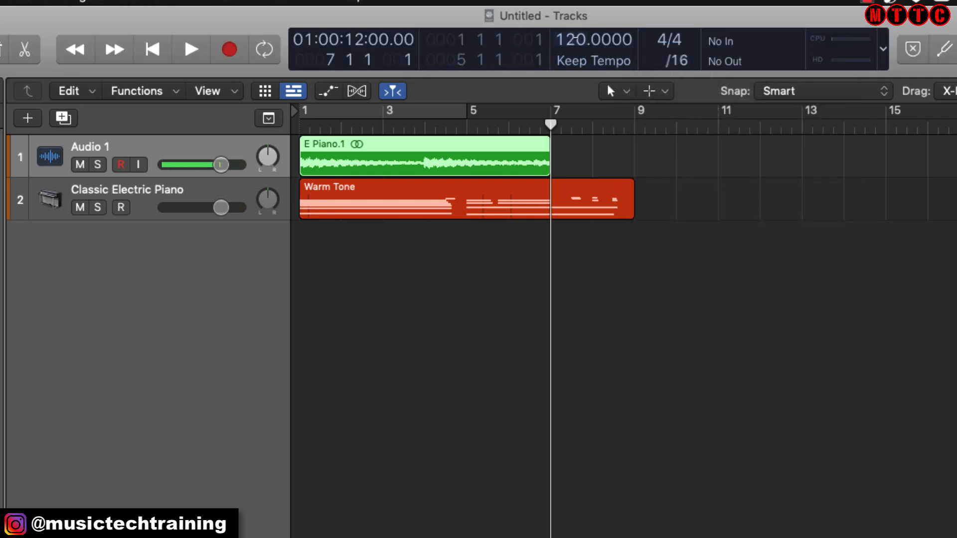
double_click(575, 39)
text(160)
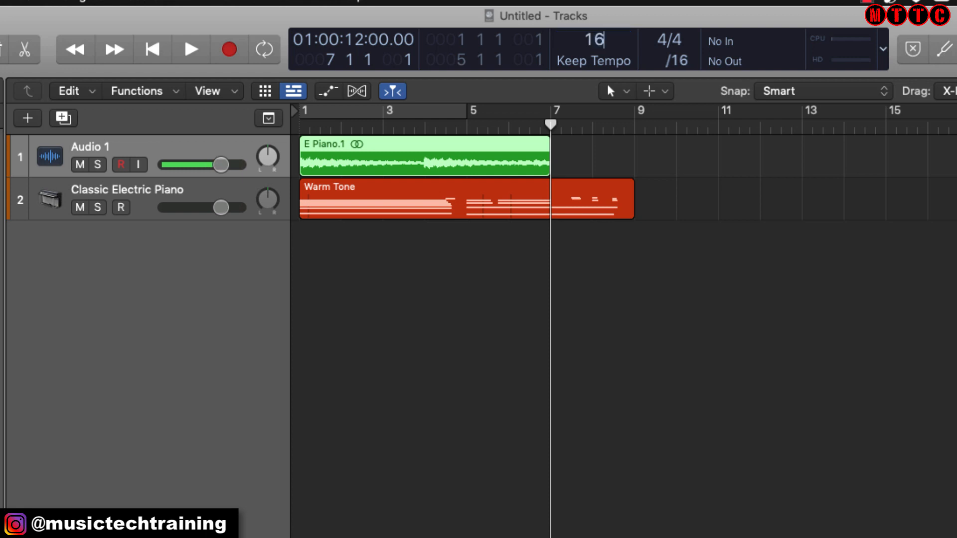
key(Return)
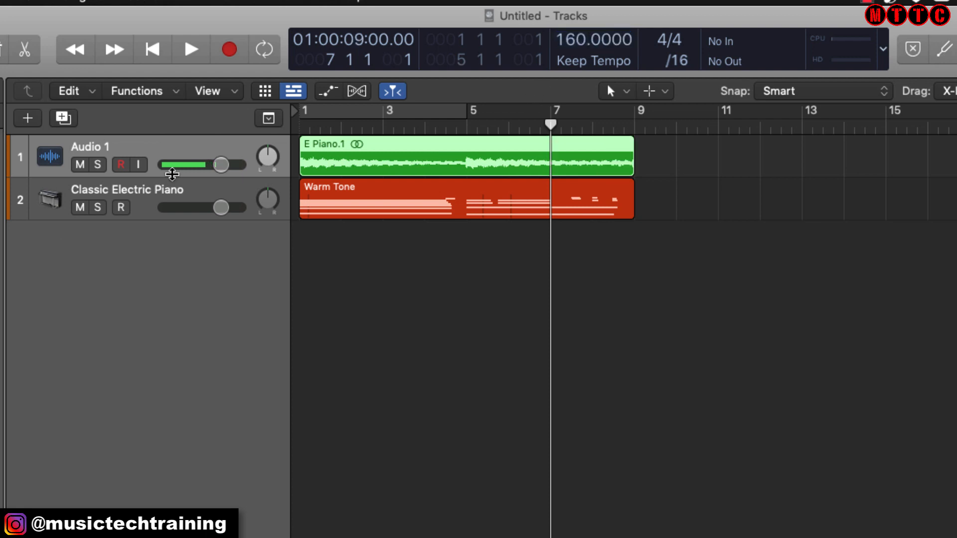
- Mute the Classic Electric Piano track and place the Audio 1 track below it
click(443, 189)
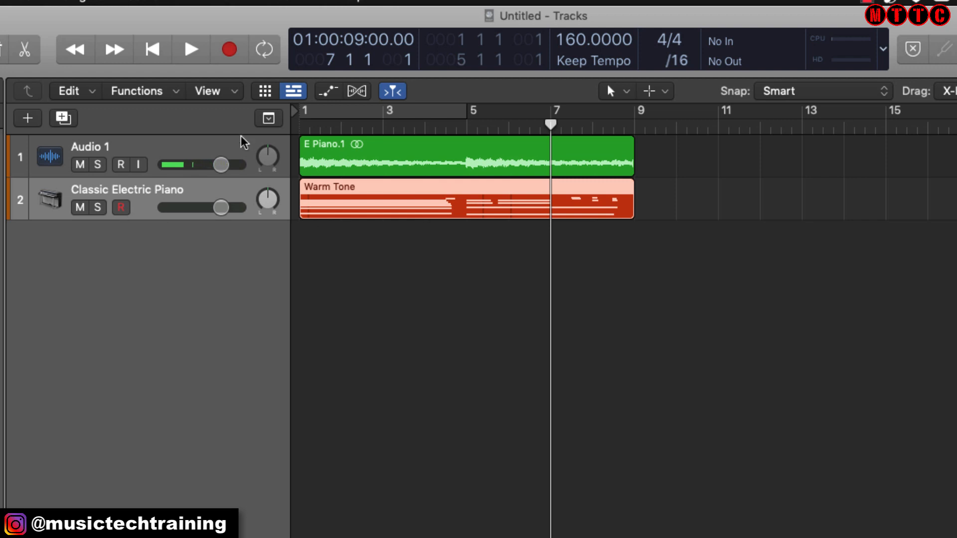
click(153, 154)
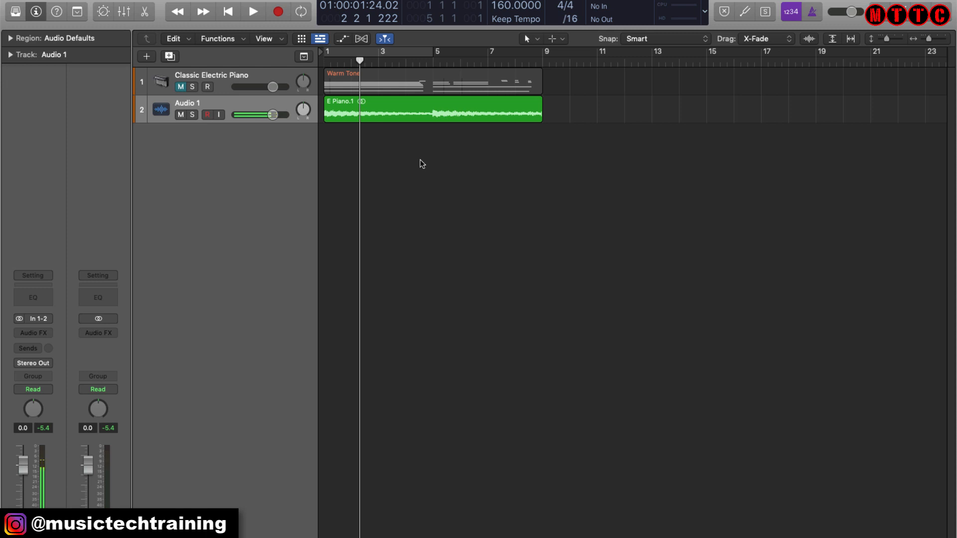
- Reverse the E Piano.1 audio region on the Audio 1 track and play it back
click(412, 116)
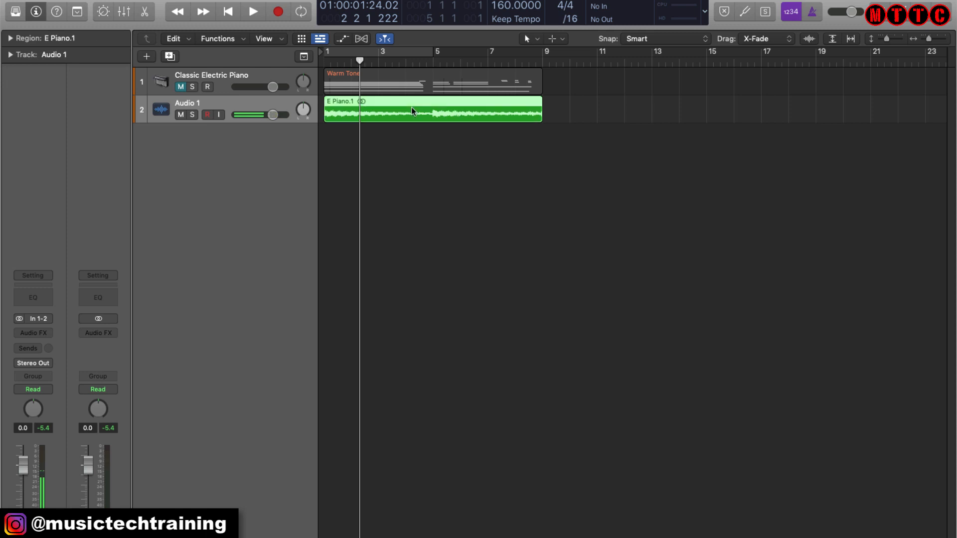
click(11, 38)
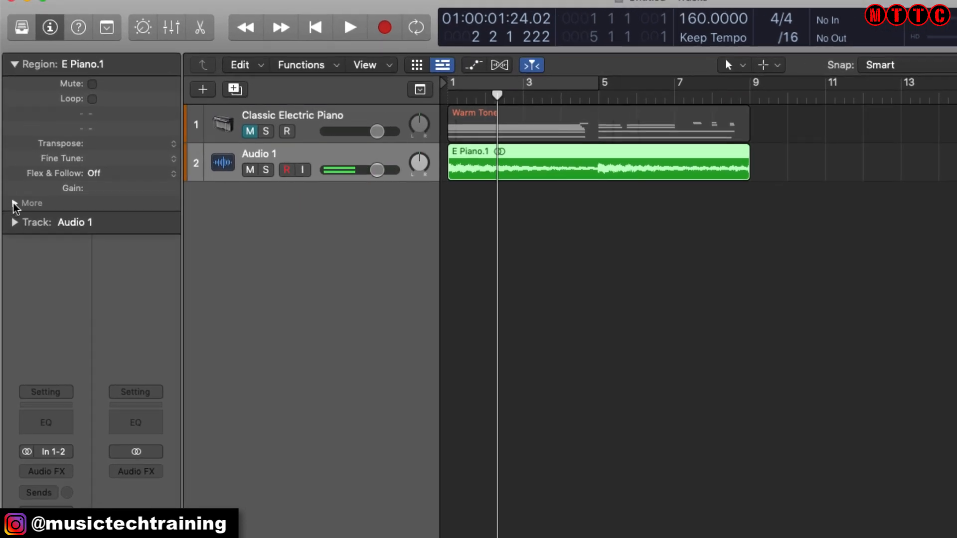
click(14, 204)
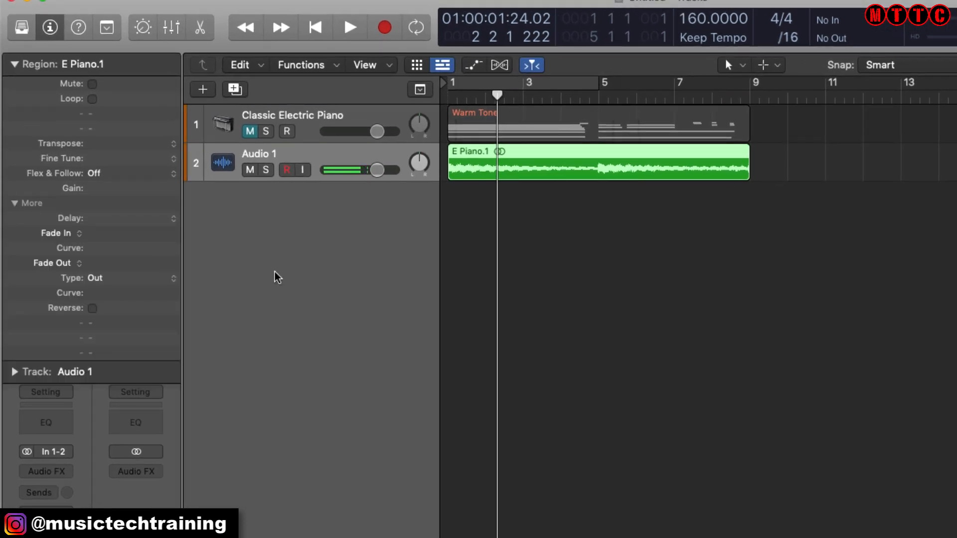
click(93, 309)
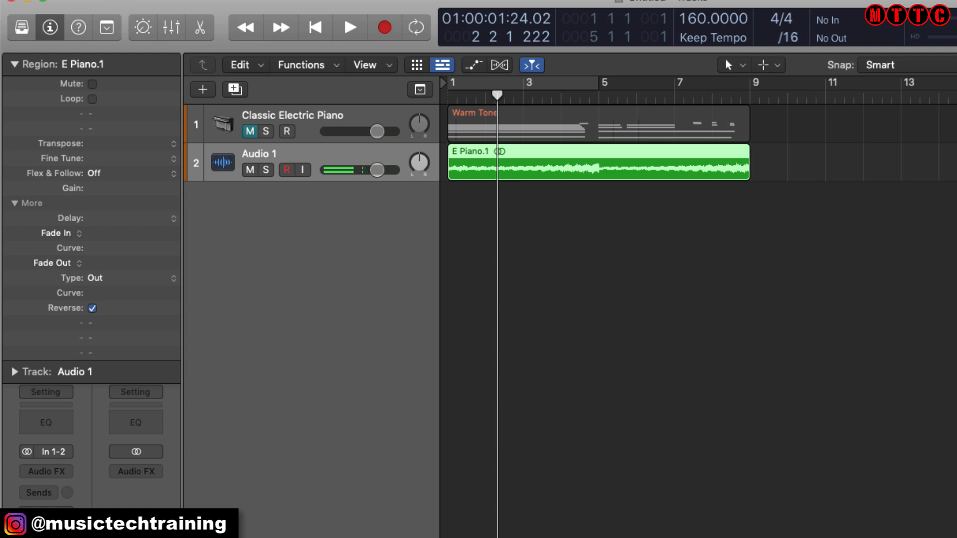
key(space)
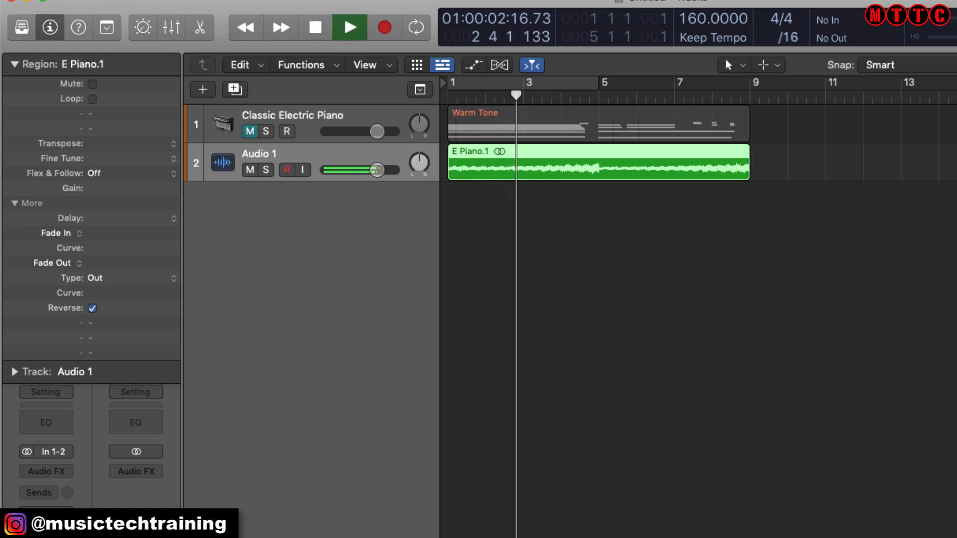
key(Return)
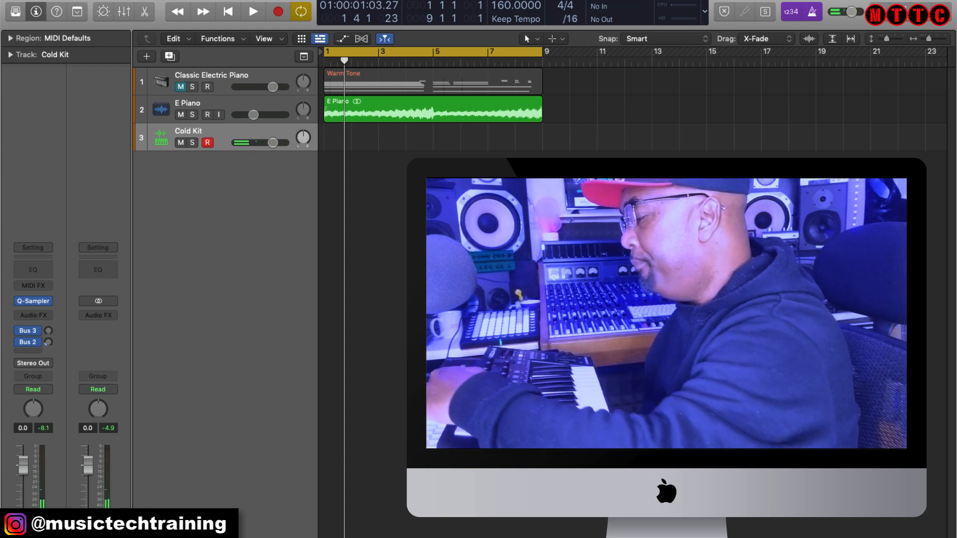
- Record a drum part on the Cold Kit track across the eight-bar cycle over the reversed E Piano
key(r)
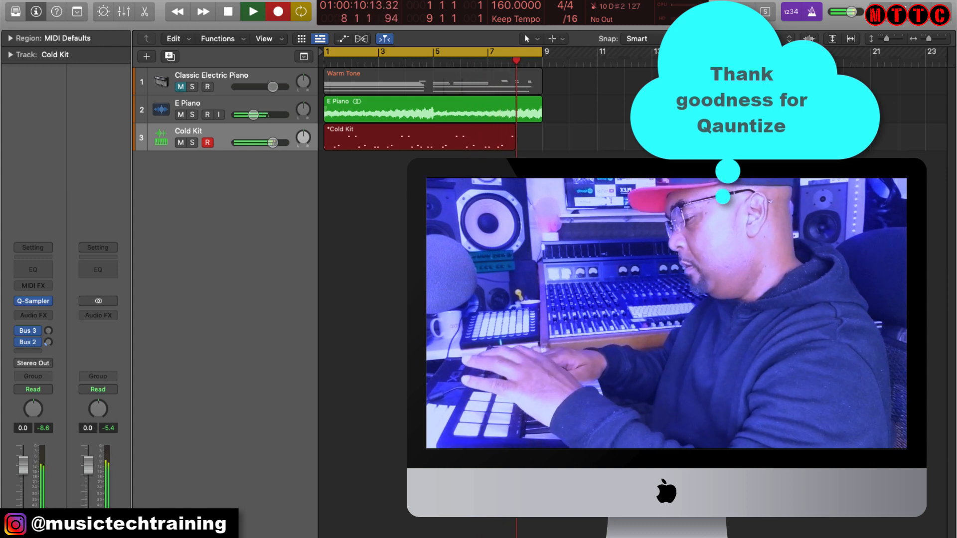
key(space)
key(space)
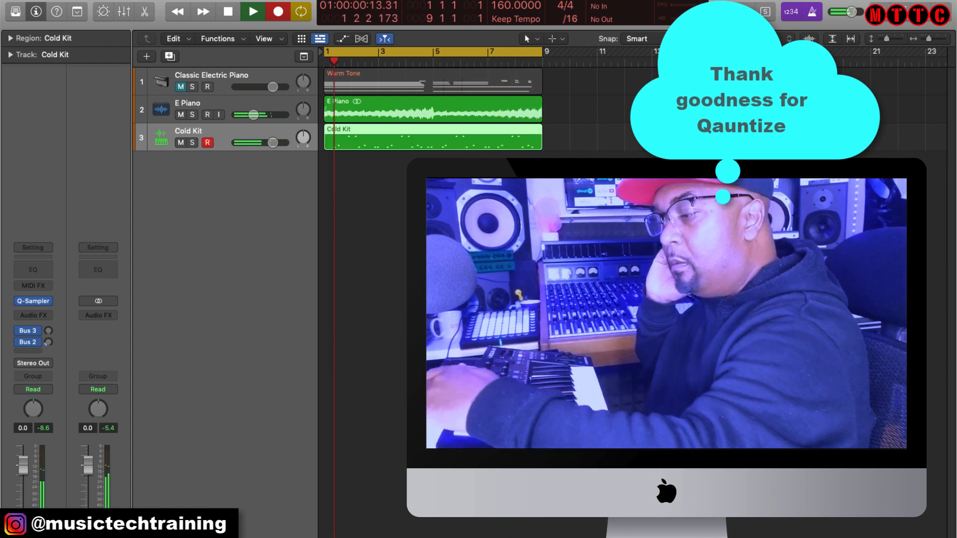
key(space)
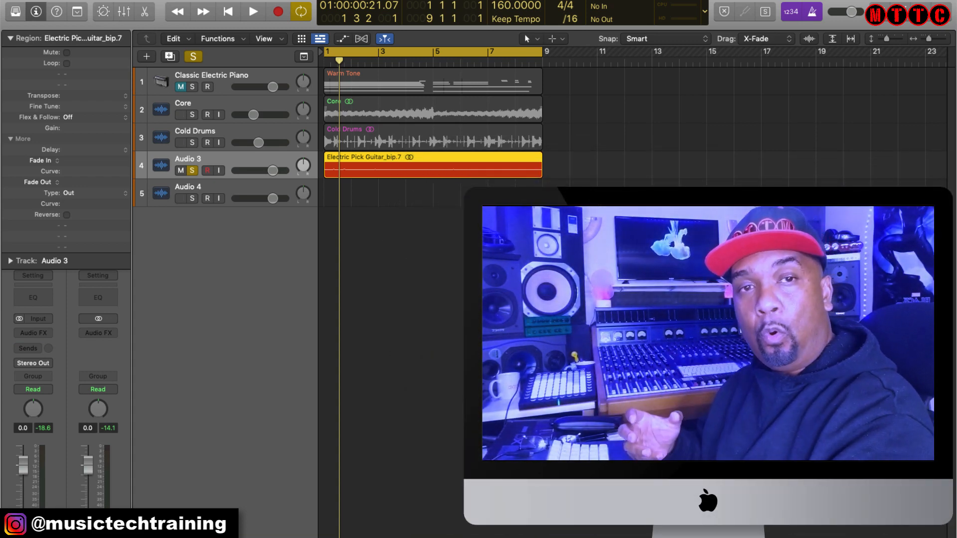
- Look over the Core and Cold Drums regions, and listen to the soloed Electric Pick Guitar_bip.7 region on Audio 3
click(250, 104)
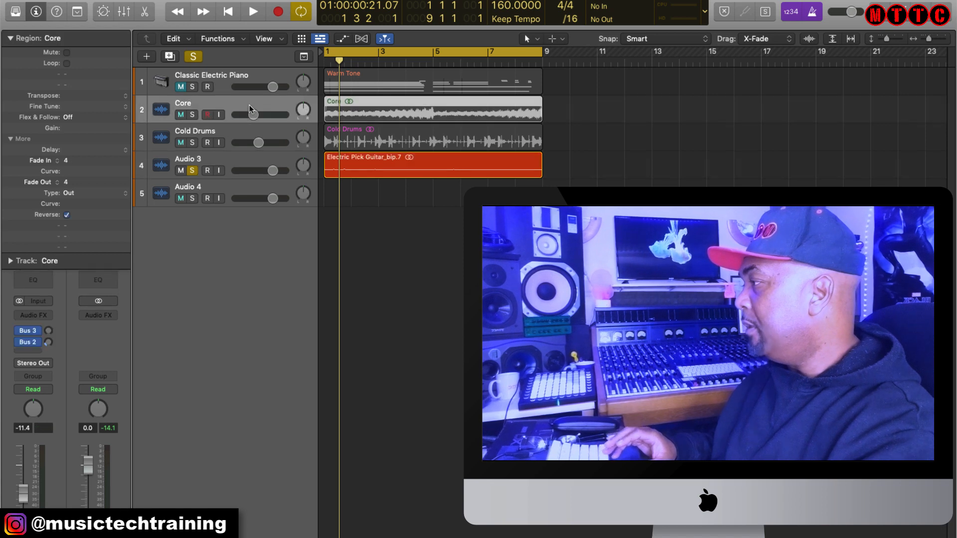
click(272, 139)
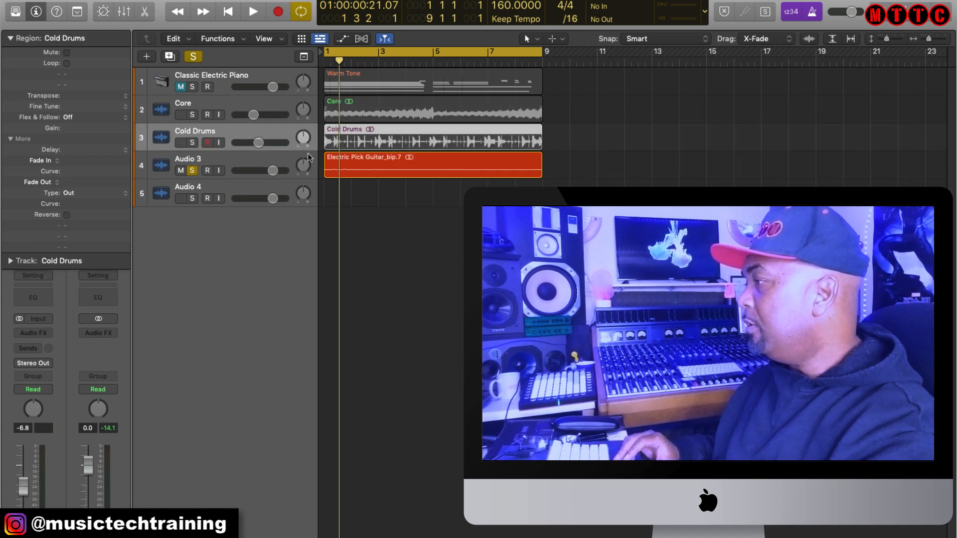
click(371, 168)
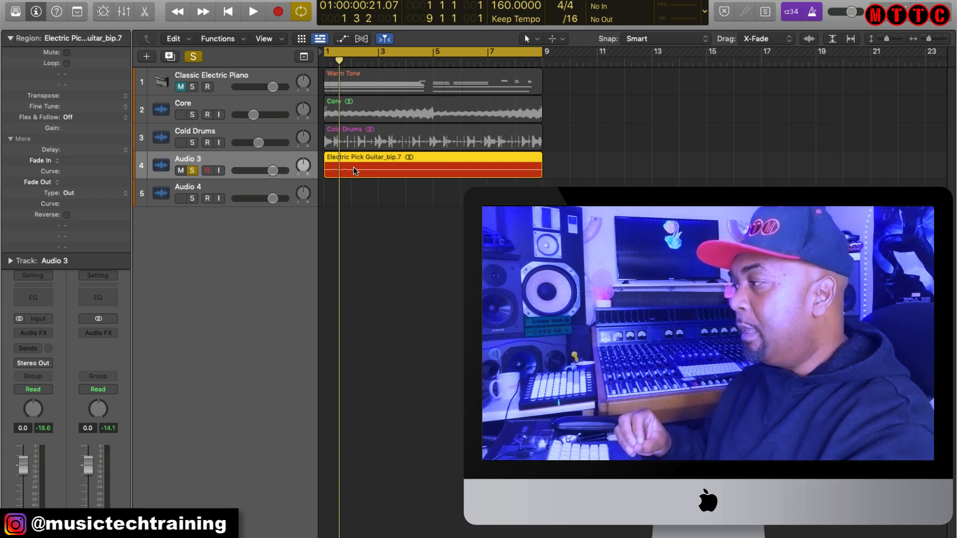
key(space)
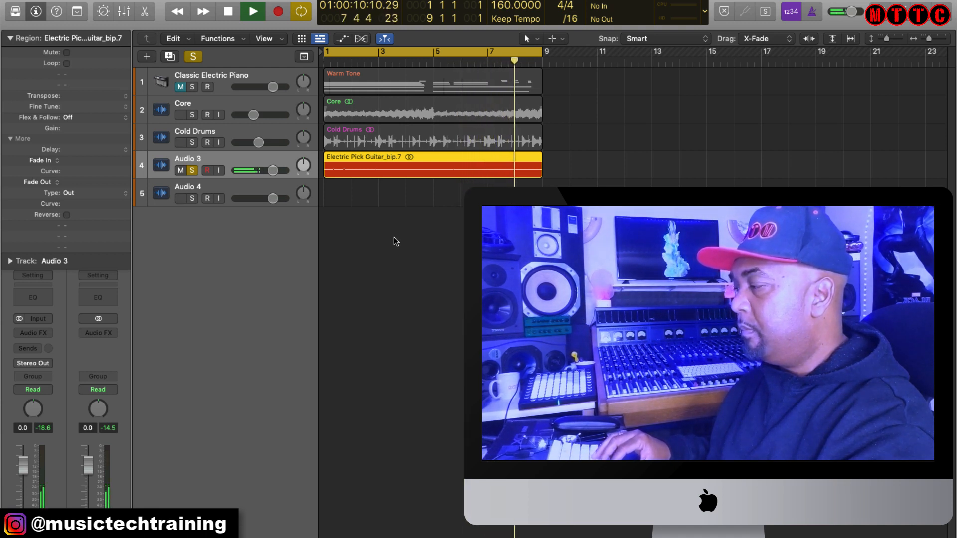
- Reverse the Electric Pick Guitar_bip.7 region and listen to it in solo
key(space)
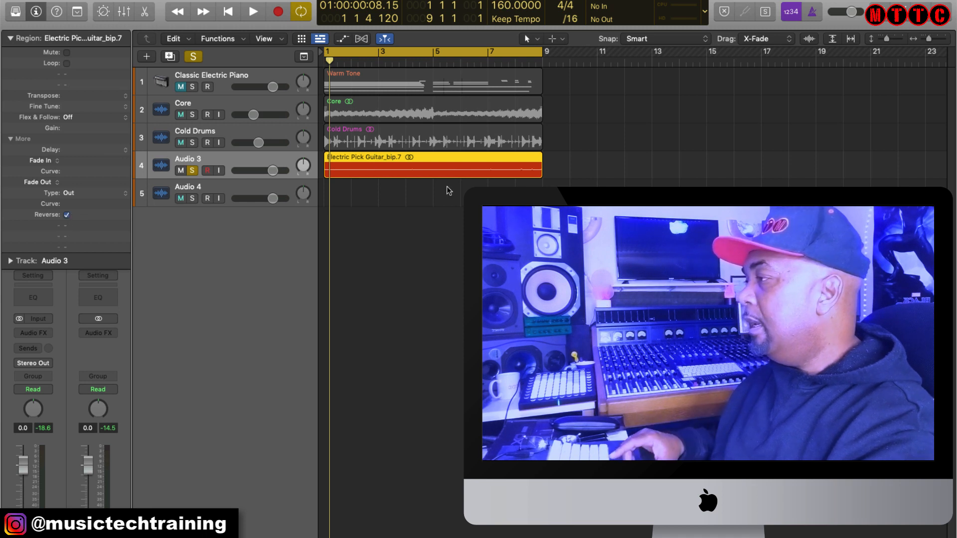
key(space)
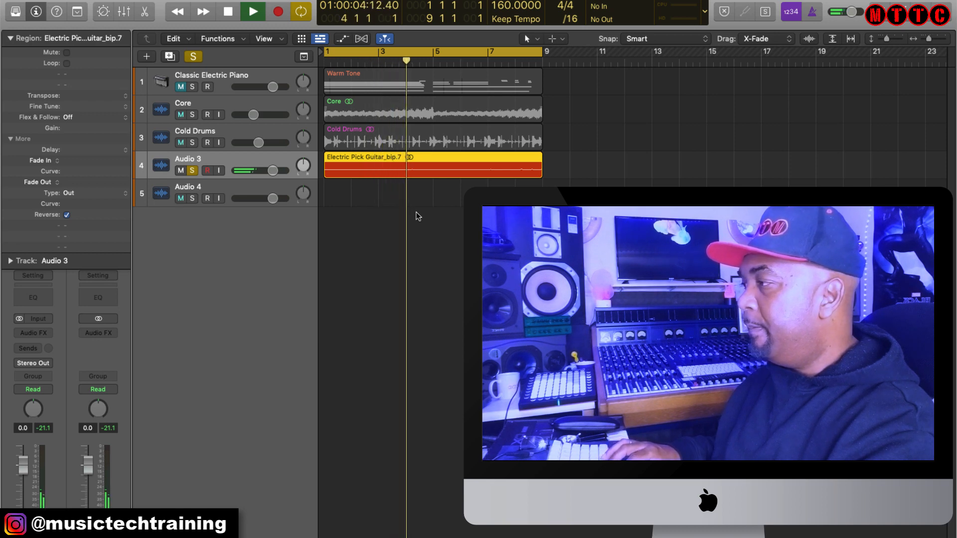
key(space)
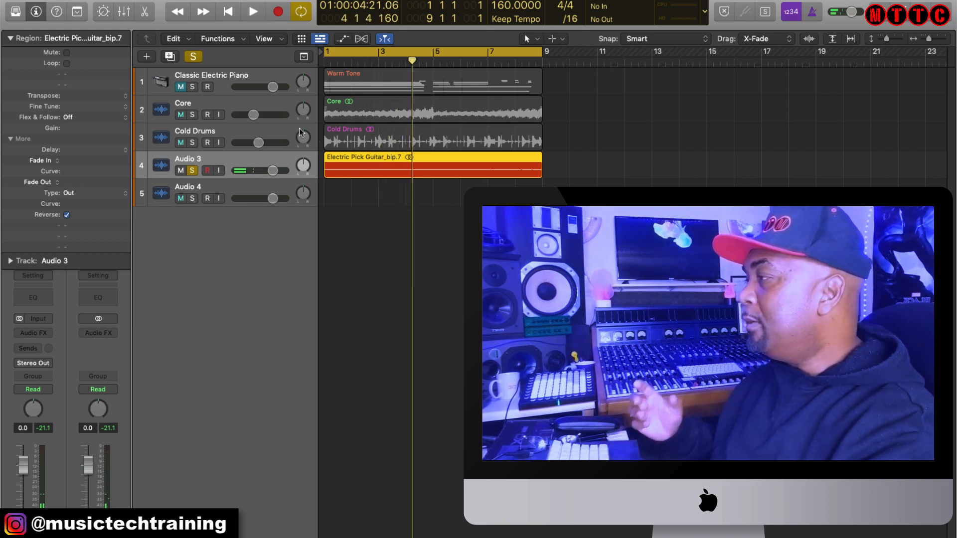
- Solo the Core and Cold Drums tracks and play them together with the reversed guitar
click(192, 115)
click(346, 144)
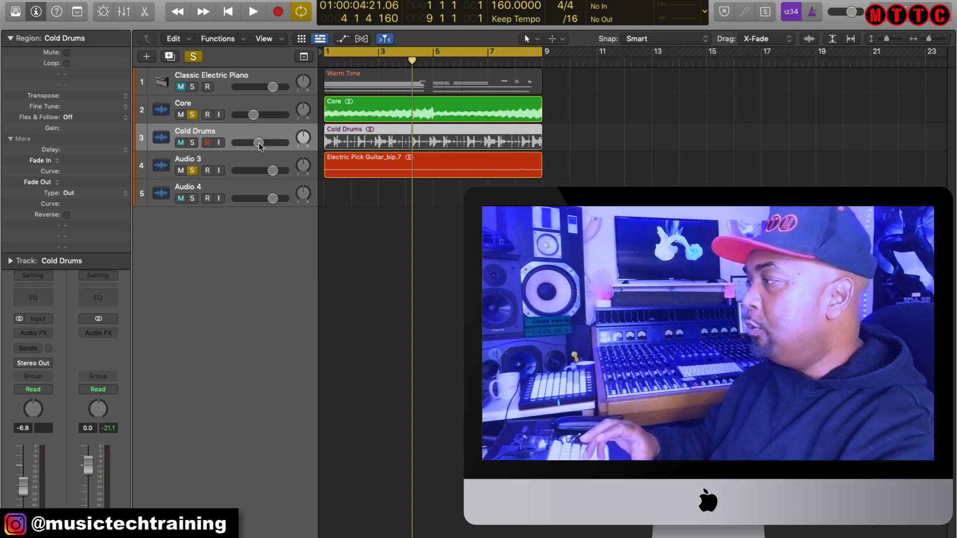
click(192, 143)
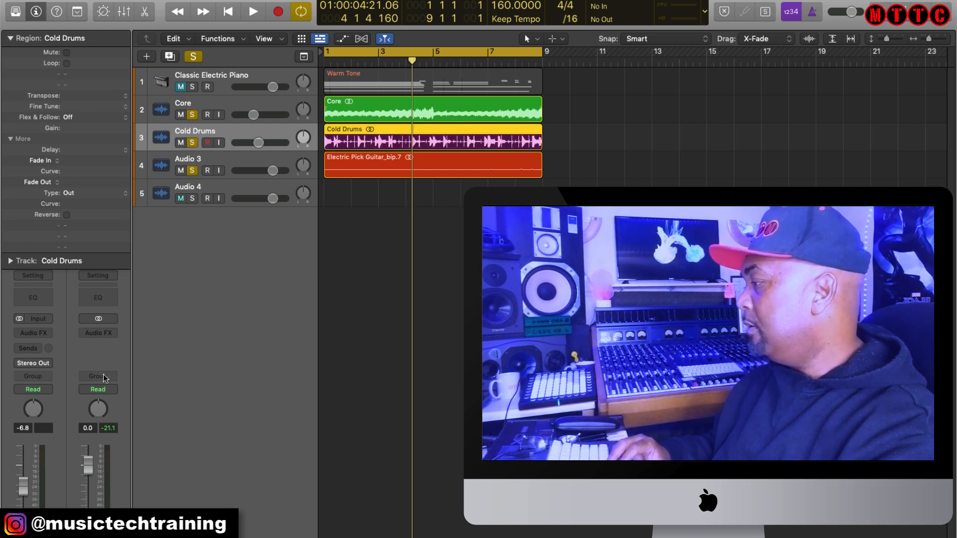
key(space)
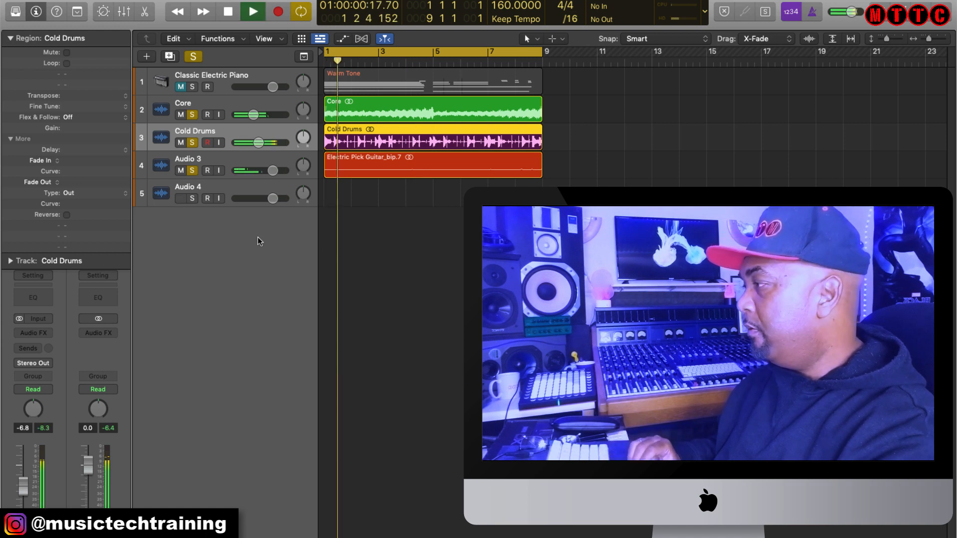
- Lower the Cold Drums volume to -12.4 dB during playback, then select the Audio 3 track and stop
drag(23, 496, 25, 502)
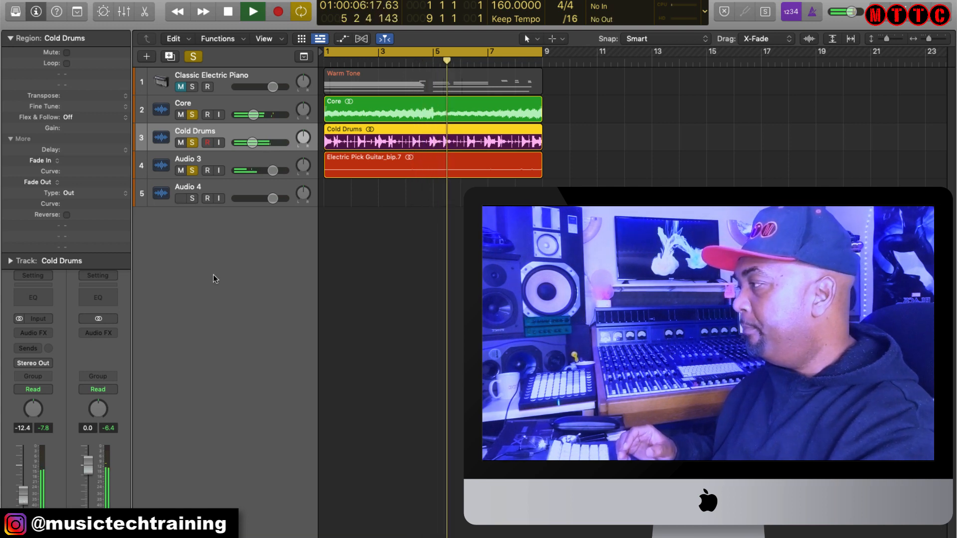
click(244, 163)
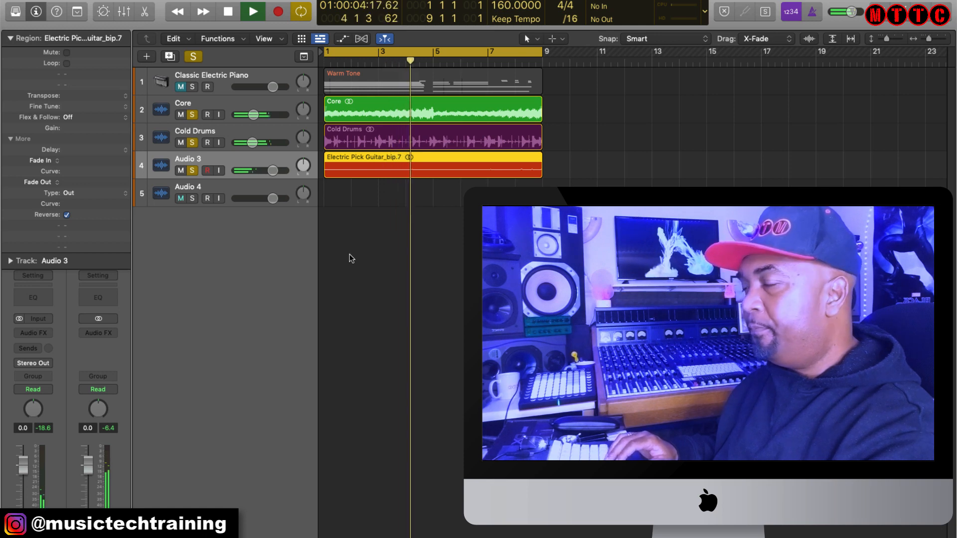
key(space)
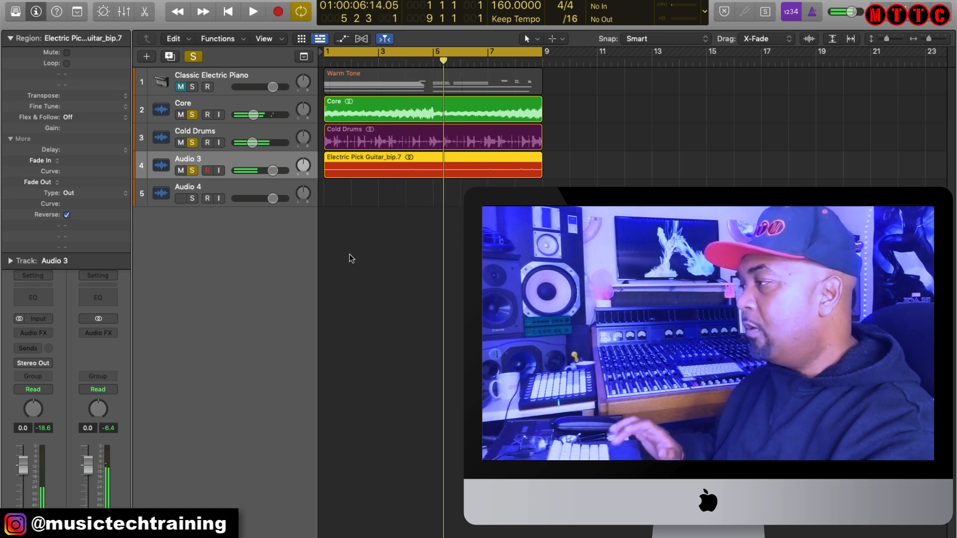
- Insert the Spreader plug-in on the Core and Audio 3 tracks
click(376, 257)
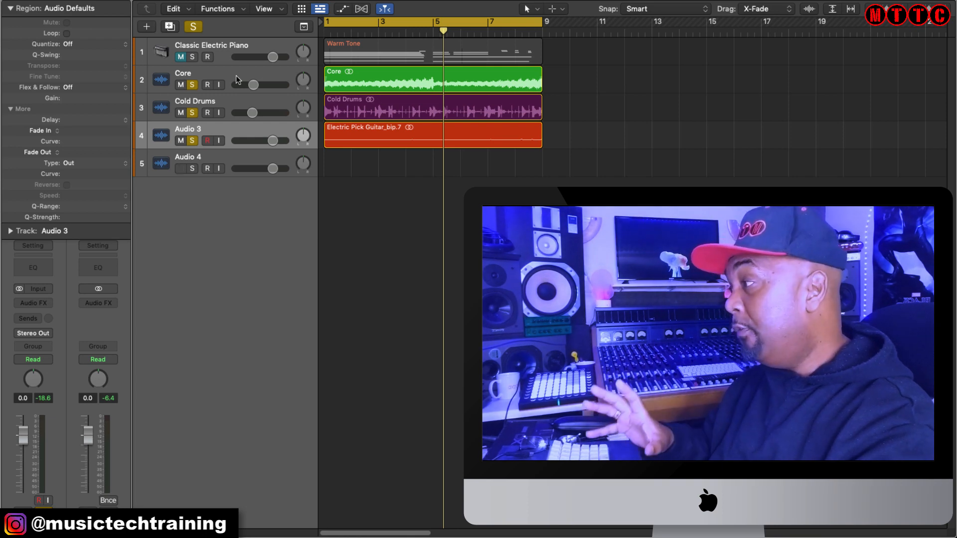
click(236, 77)
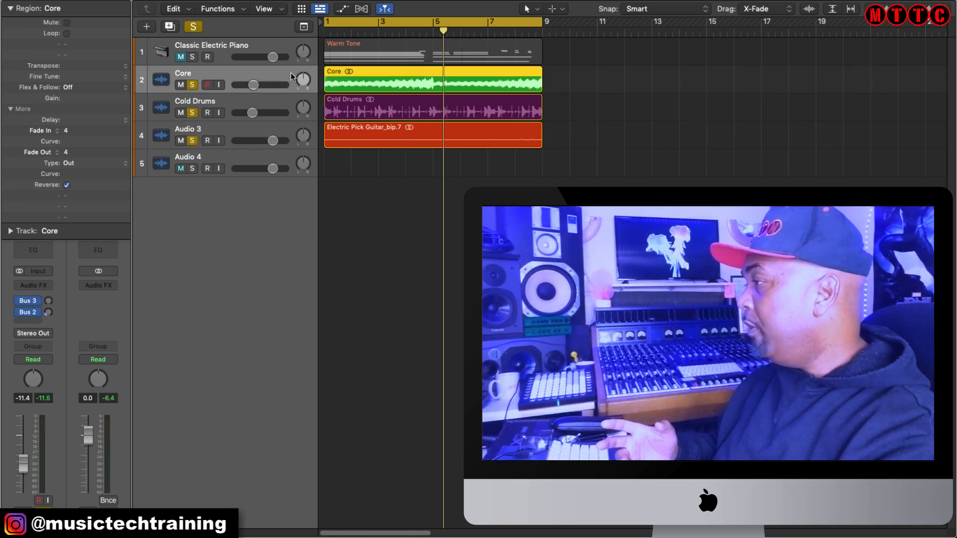
click(11, 9)
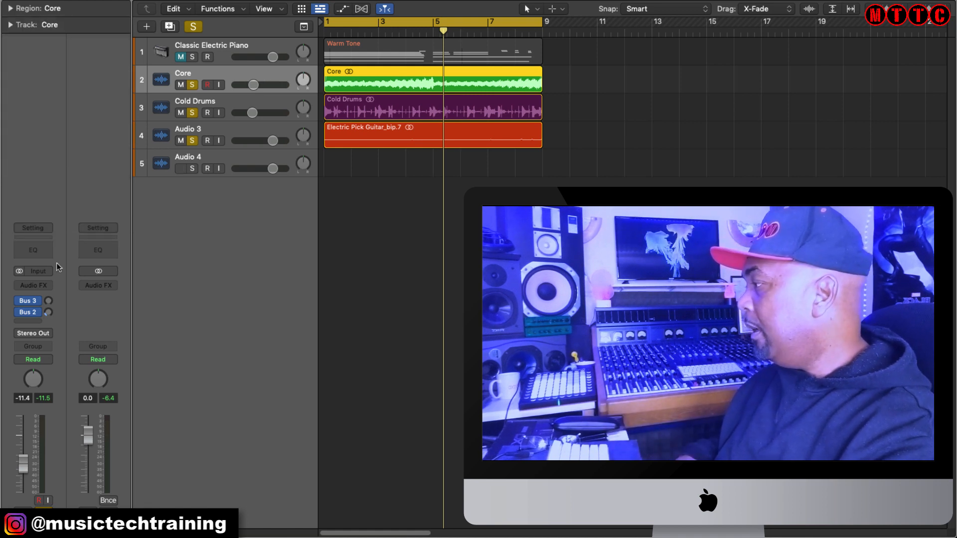
click(46, 288)
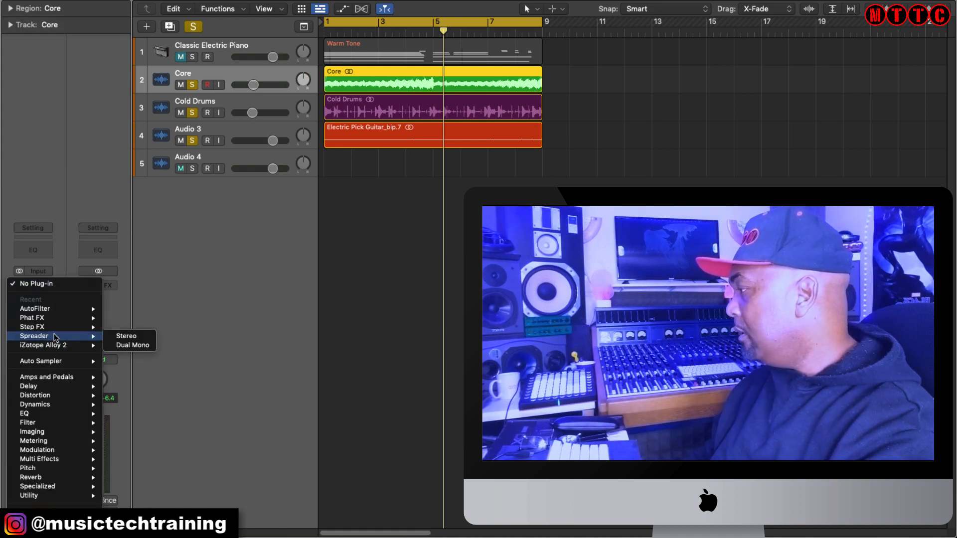
mouse_move(63, 453)
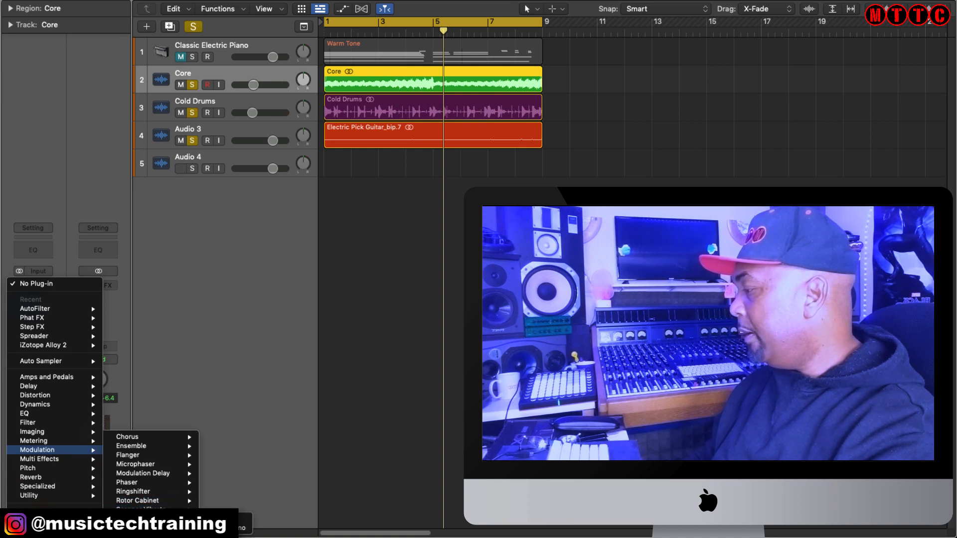
click(34, 336)
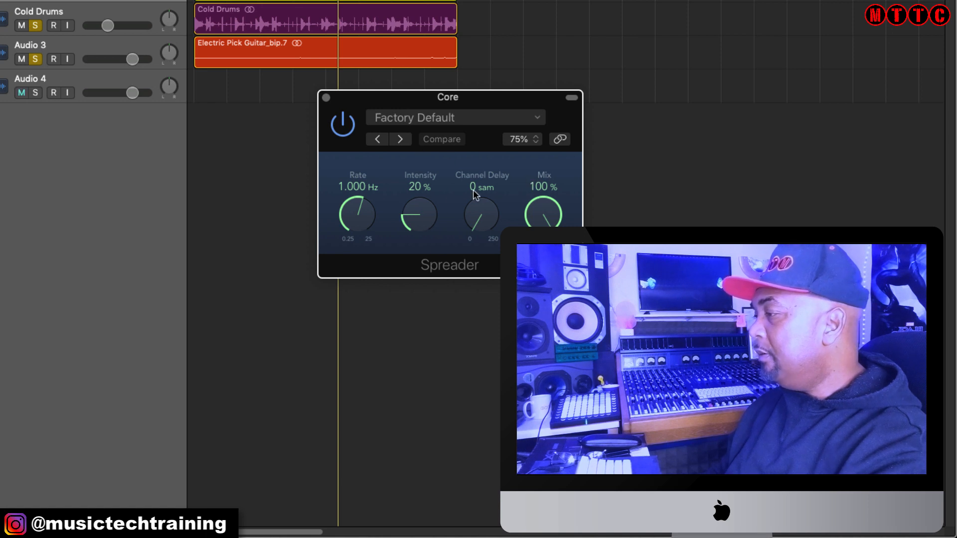
click(92, 48)
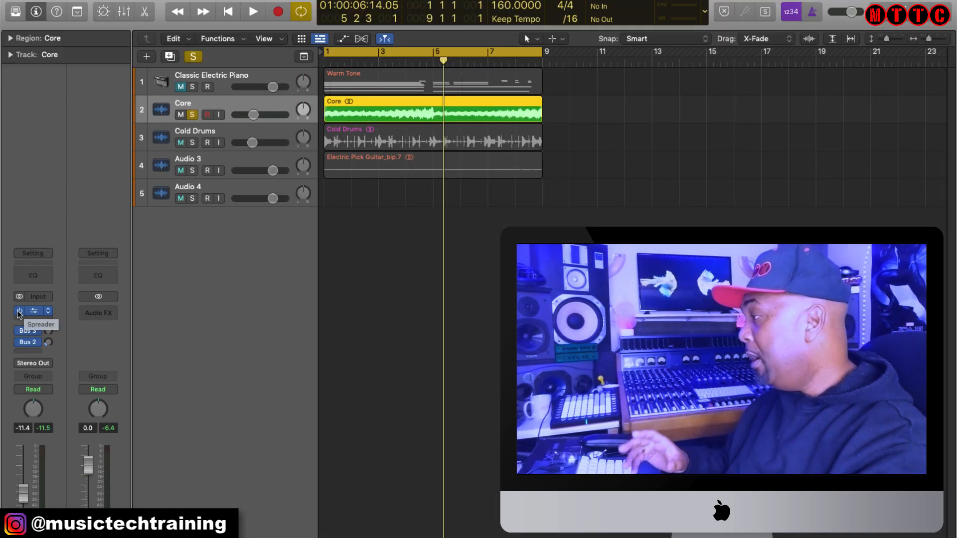
- Play the soloed Core track from the start and bypass its Spreader to compare the sound
key(Return)
key(space)
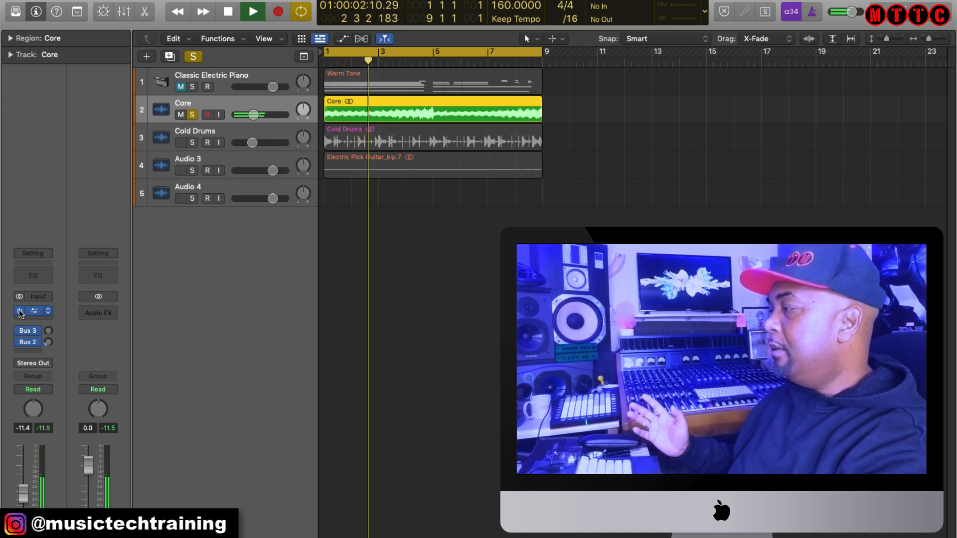
click(20, 311)
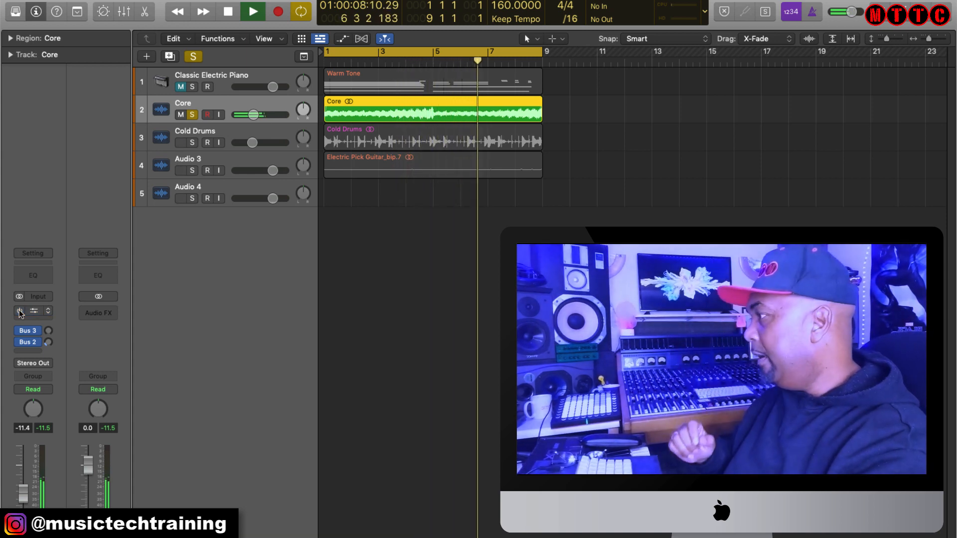
- Solo Audio 3 and Cold Drums alongside Core during playback, comparing the guitar with its Spreader bypassed and active, and stop
click(191, 171)
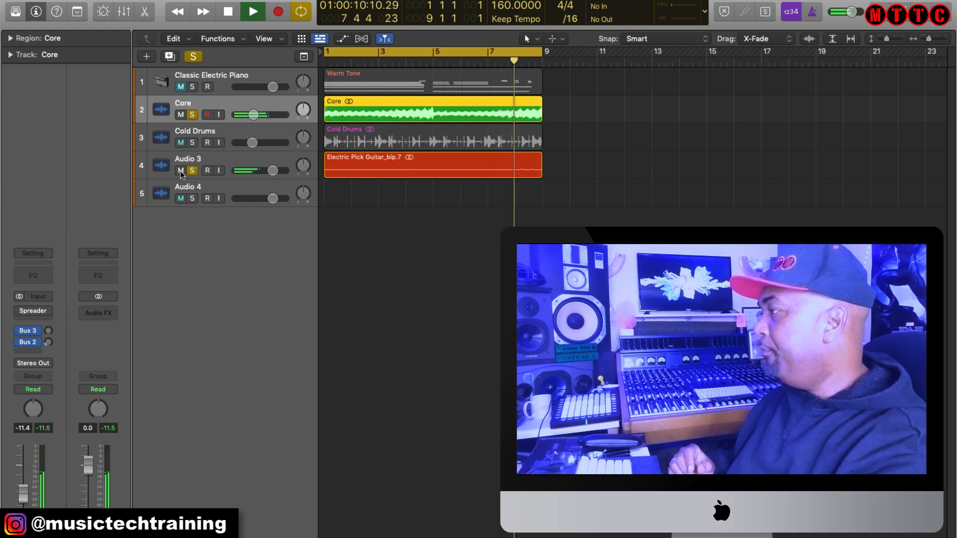
click(231, 160)
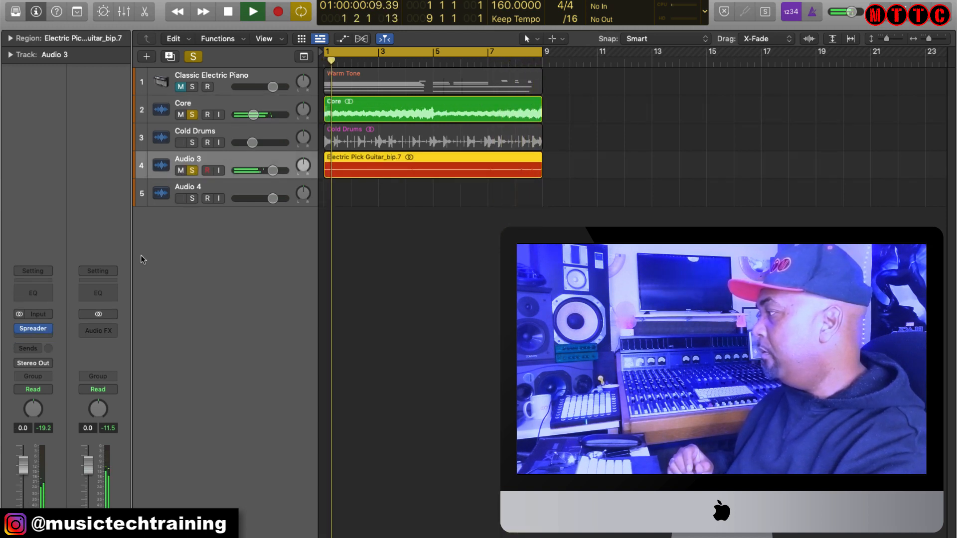
mouse_move(20, 331)
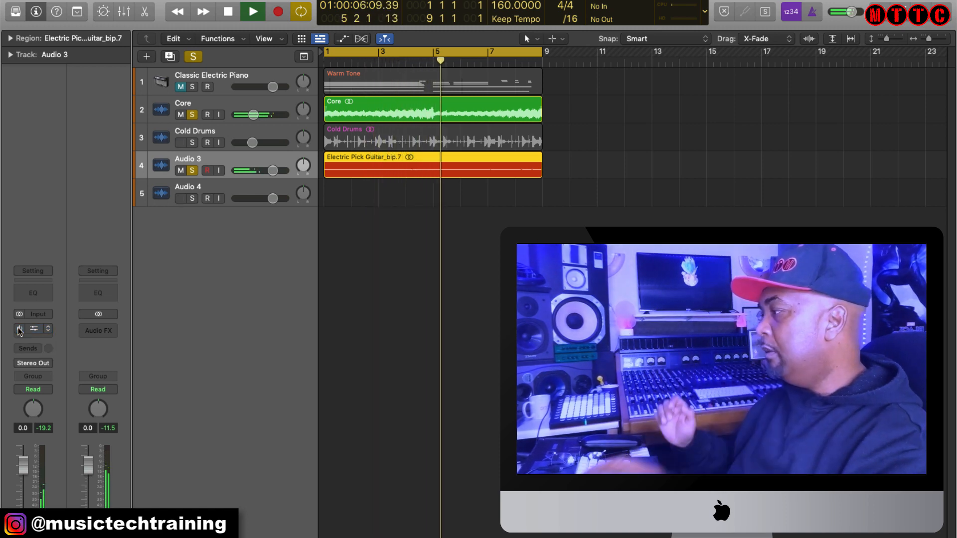
click(20, 329)
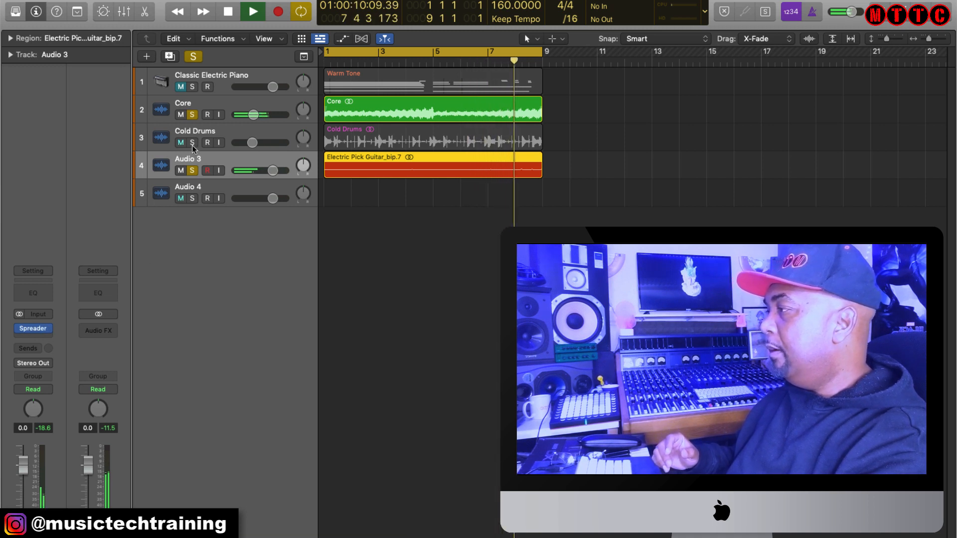
click(192, 143)
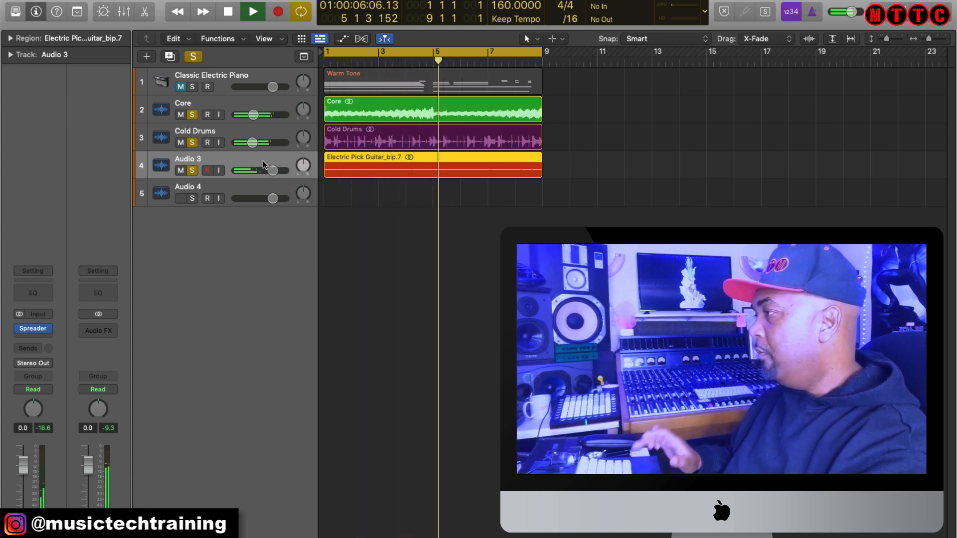
key(space)
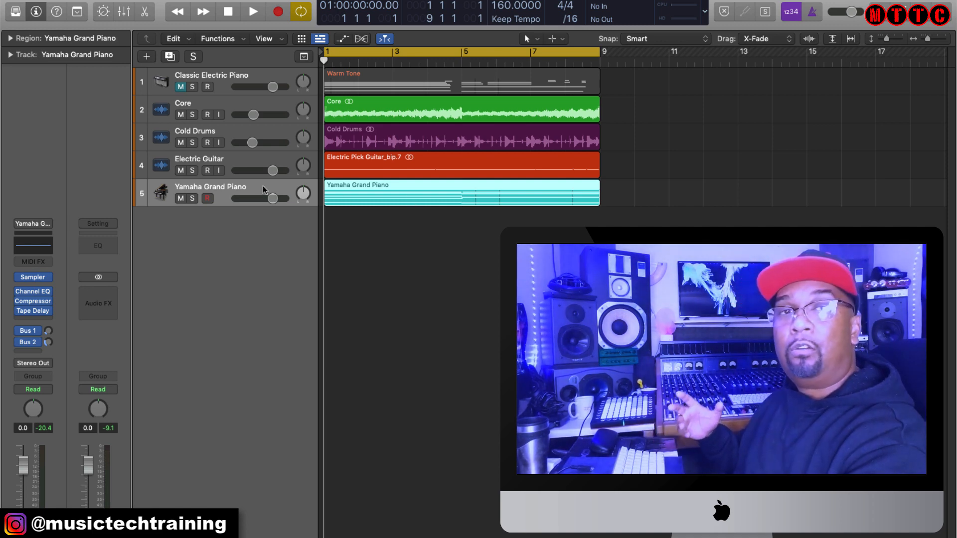
- Examine the Warm Tone region's notes in the Piano Roll, then select the Yamaha Grand Piano region and close the editor
click(358, 84)
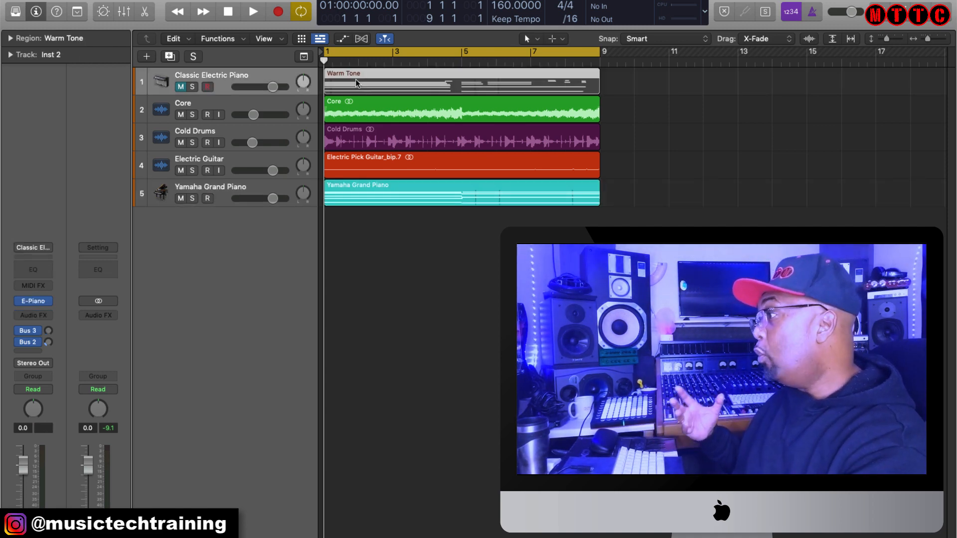
double_click(372, 199)
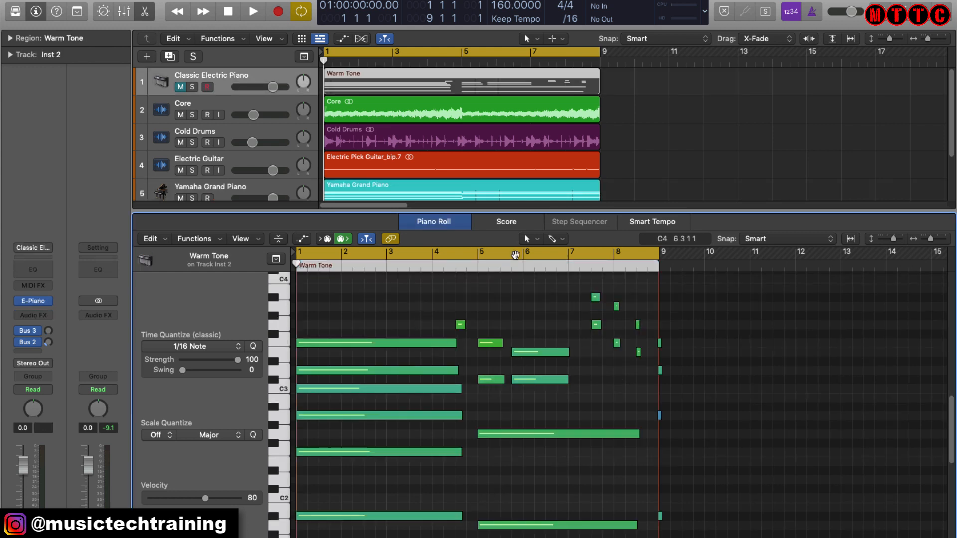
click(342, 191)
key(e)
- Listen to the soloed Yamaha Grand Piano region and bounce it in place to a new track, muting the source
click(194, 199)
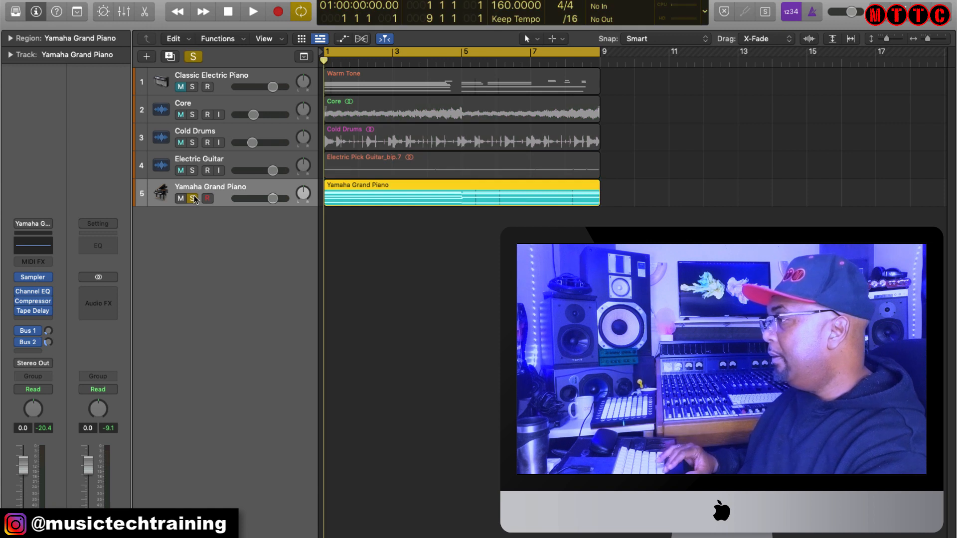
key(space)
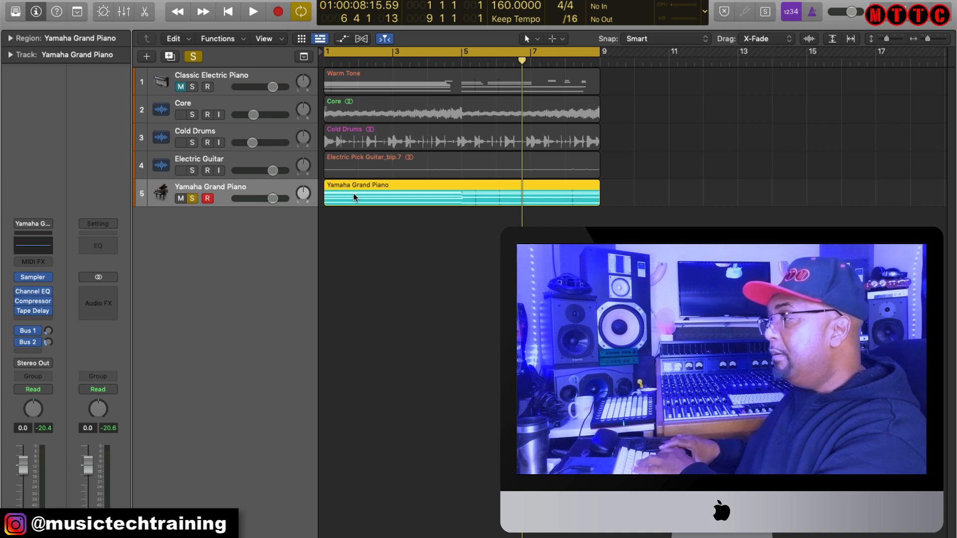
key(ctrl+b)
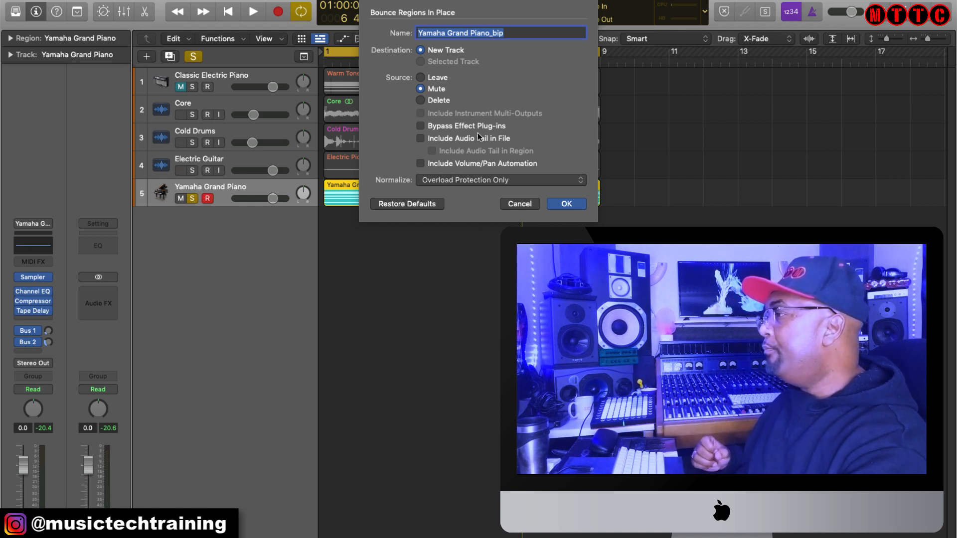
key(Return)
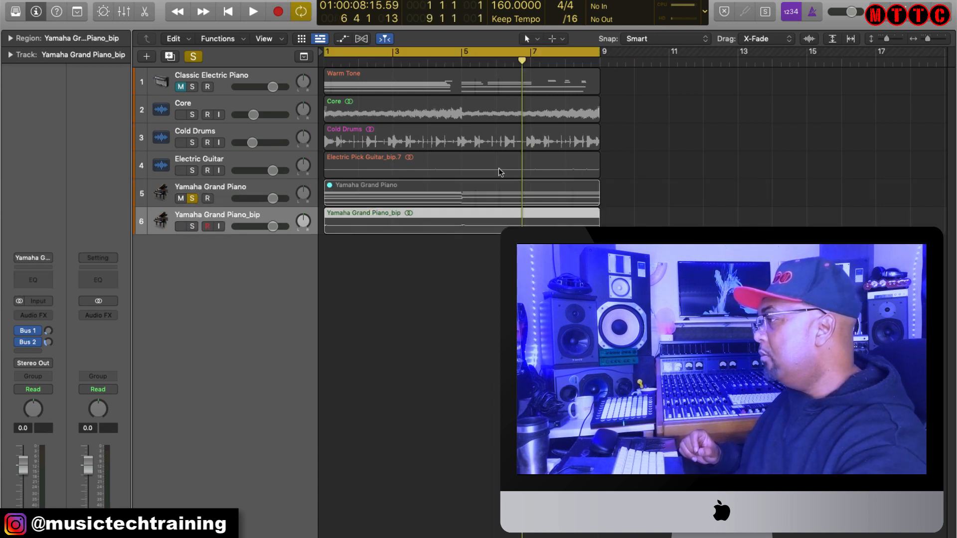
- Solo the Yamaha Grand Piano_bip track instead of its MIDI source, reverse its region and listen to it
click(192, 198)
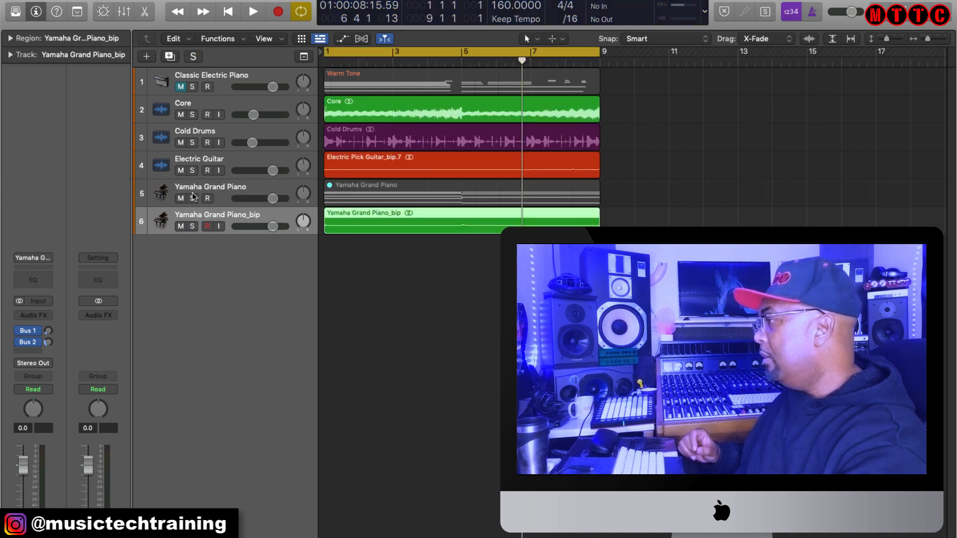
click(193, 227)
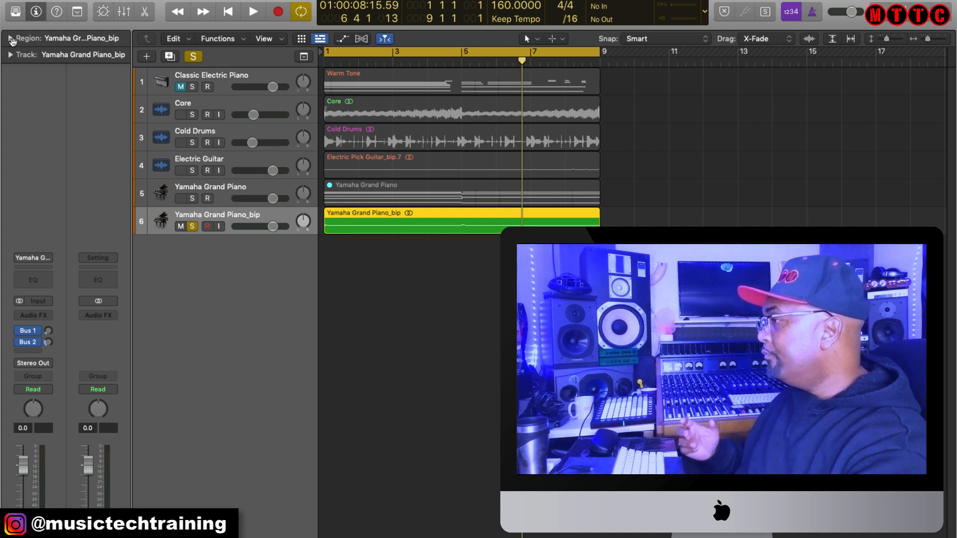
click(11, 38)
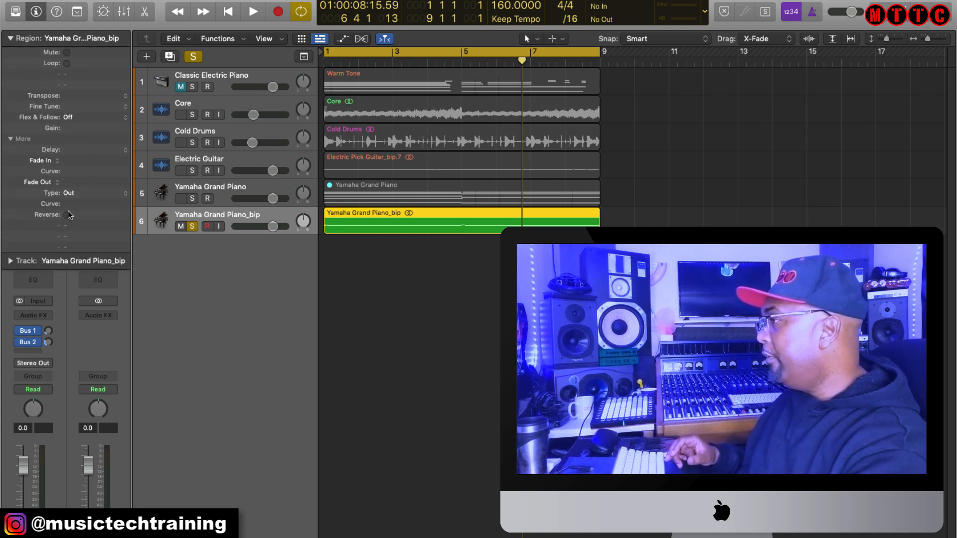
key(space)
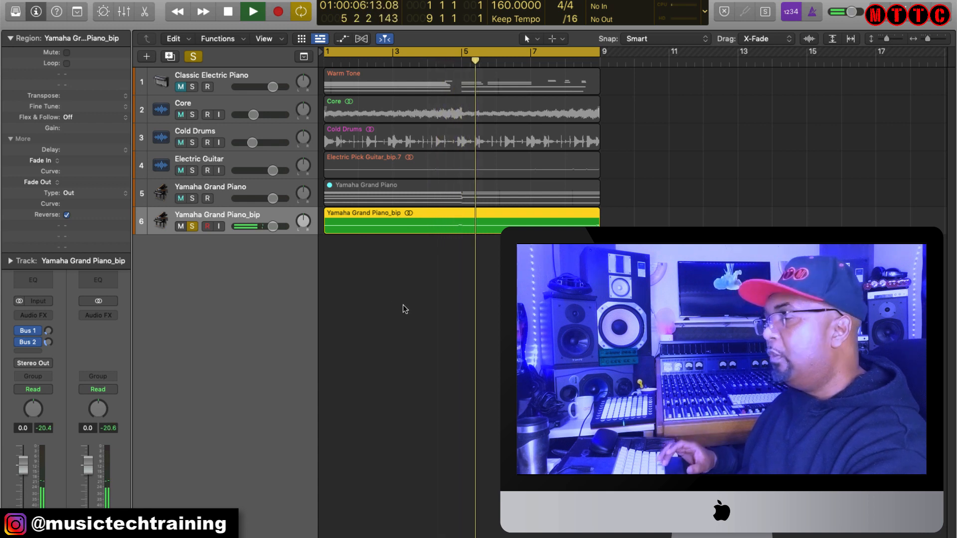
key(space)
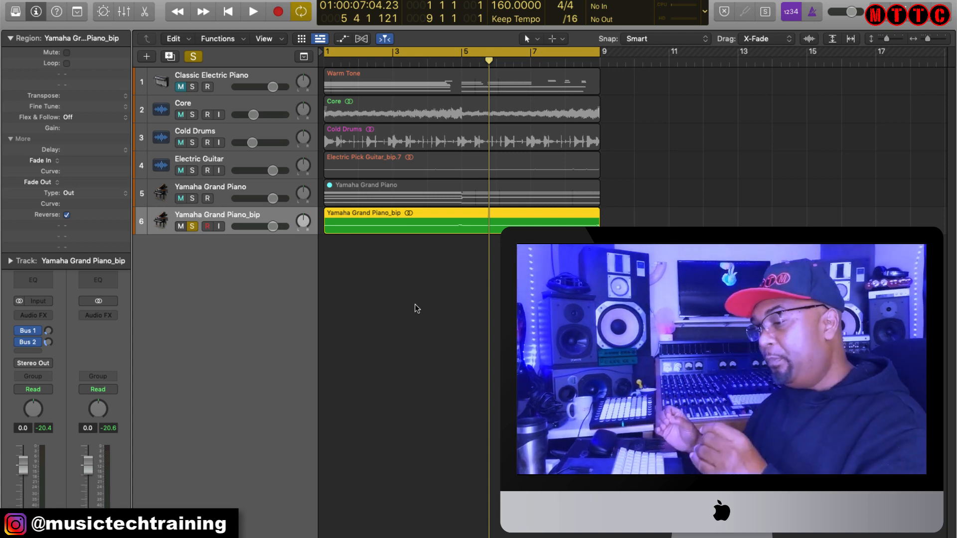
key(space)
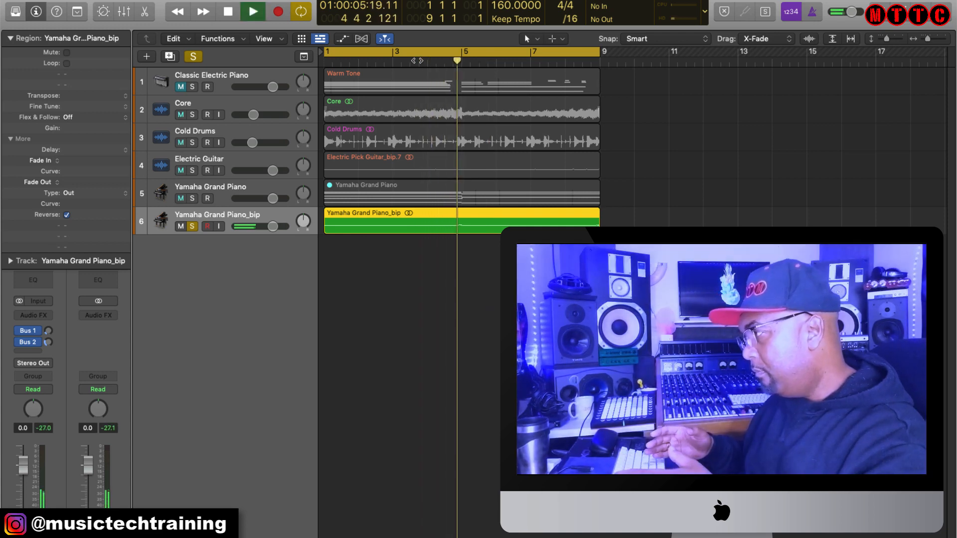
key(space)
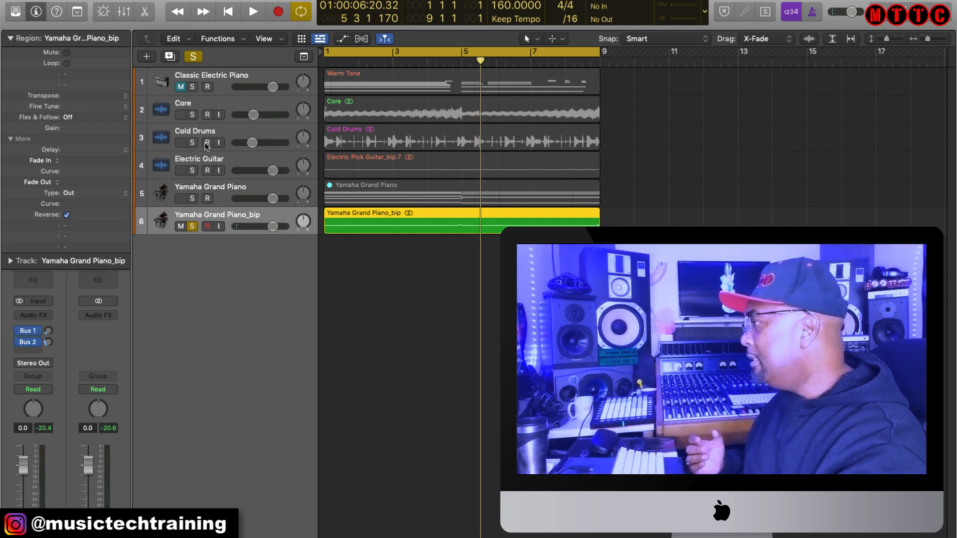
- Clear the solo, play the reversed piano together with all the other tracks, and stop
click(194, 56)
key(space)
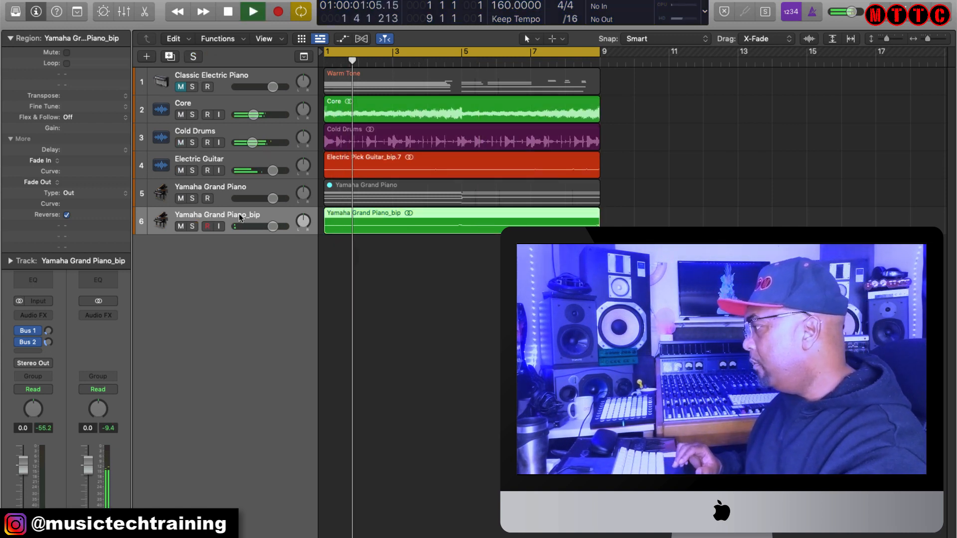
click(10, 38)
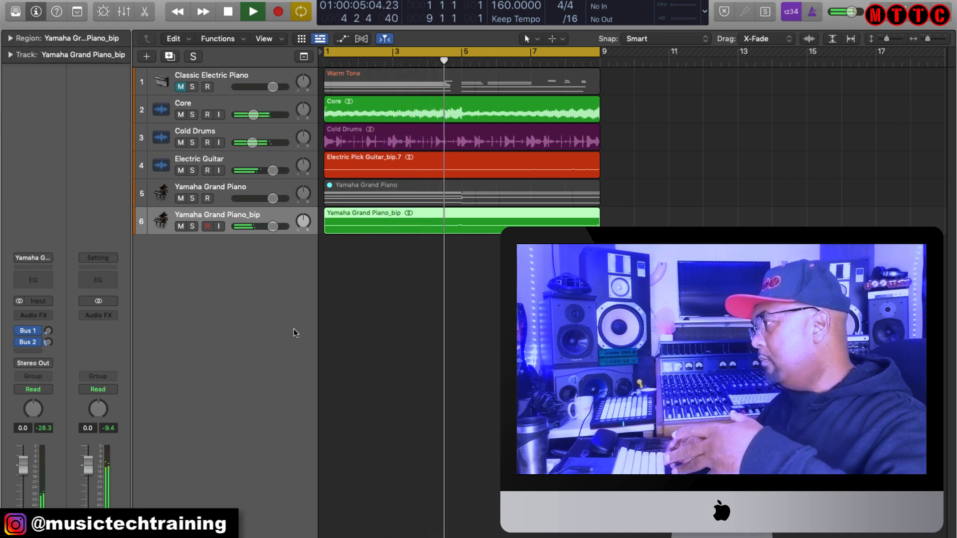
key(space)
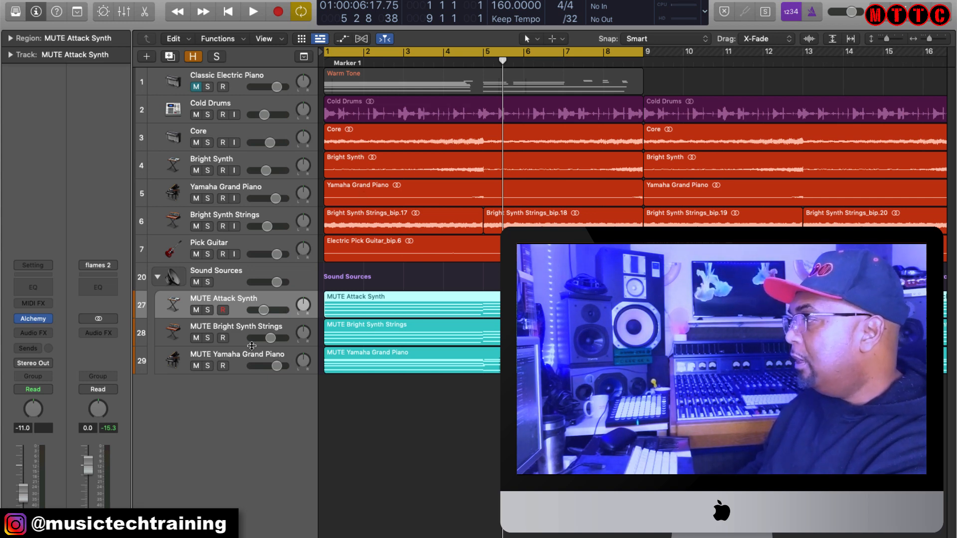
- Solo the MUTE Attack Synth track, listen to its source sound, and turn its solo off
click(208, 310)
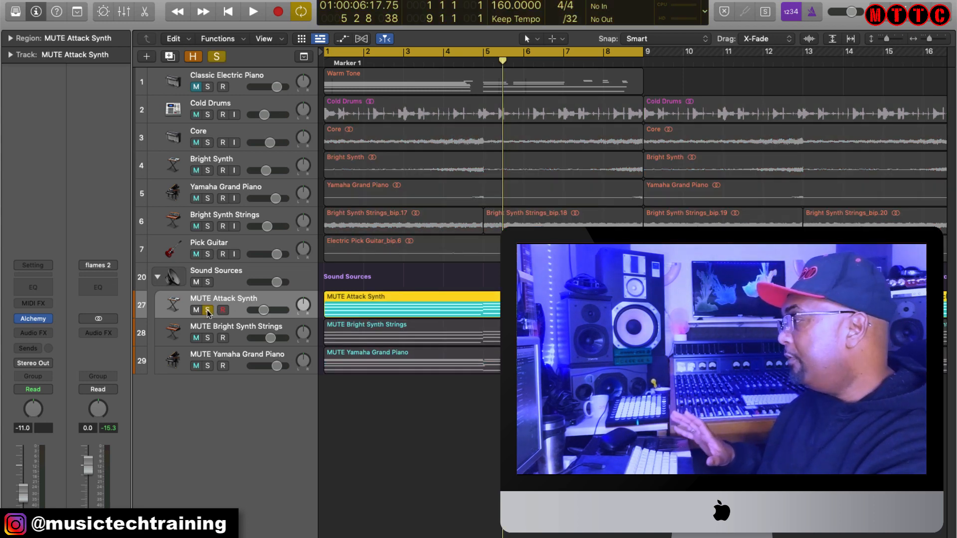
key(Return)
key(space)
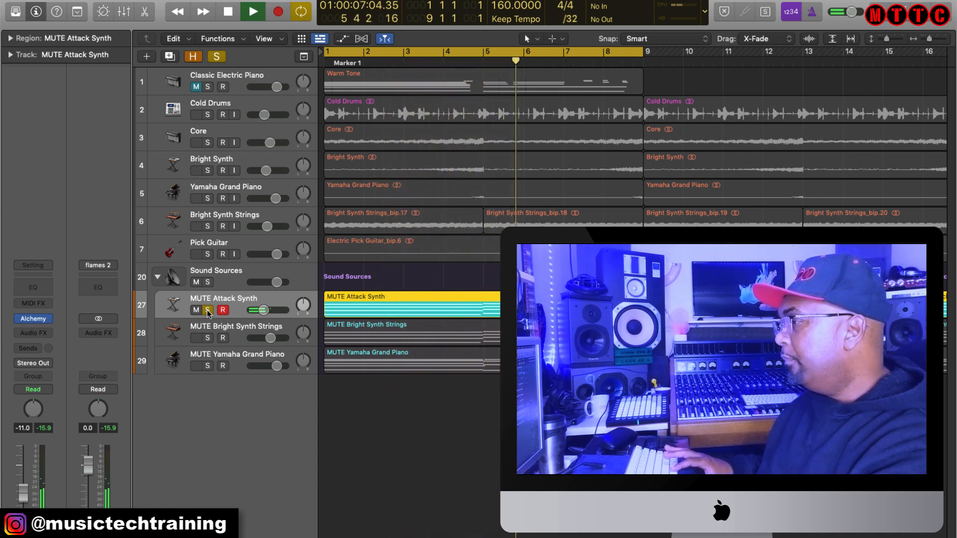
key(space)
click(207, 310)
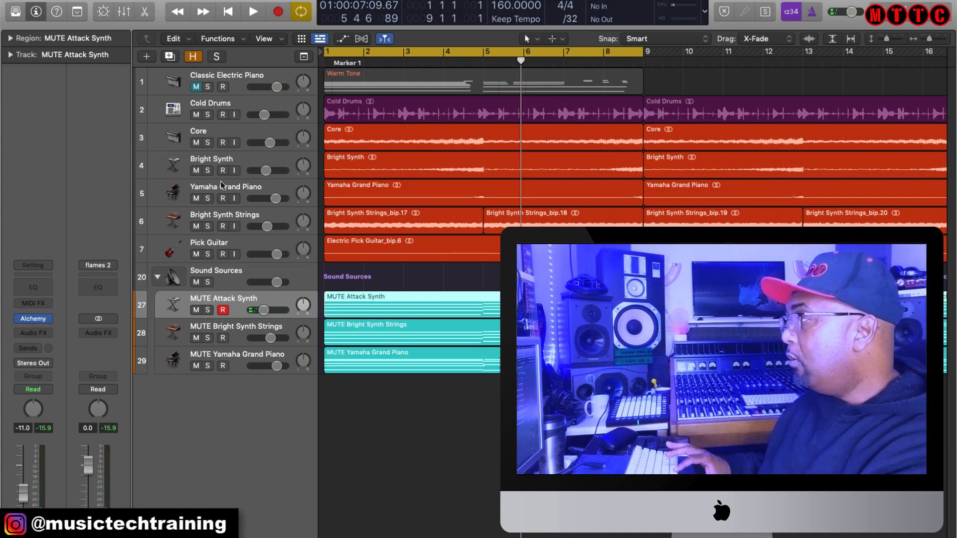
- Solo the Bright Synth track, listen to its reversed audio, and turn its solo off
click(208, 171)
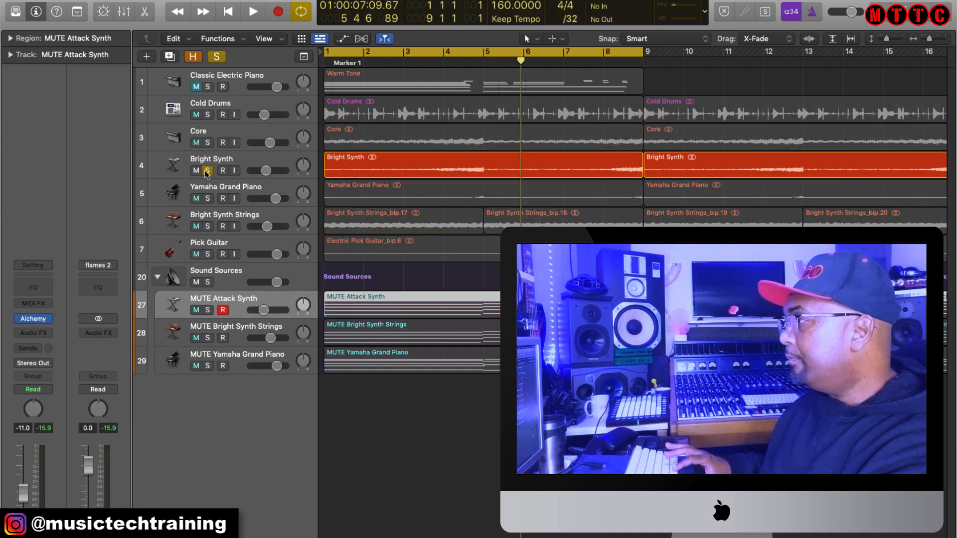
key(space)
click(217, 160)
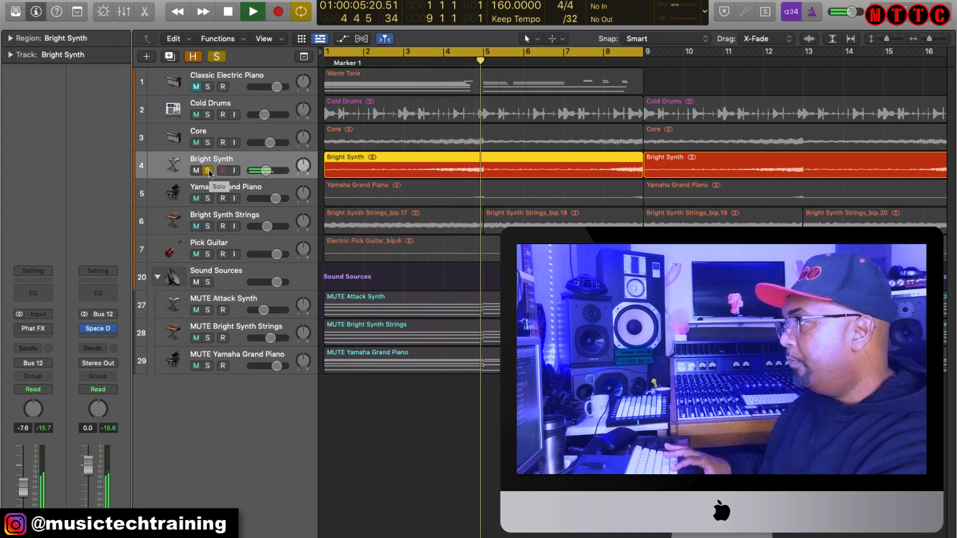
key(space)
click(208, 171)
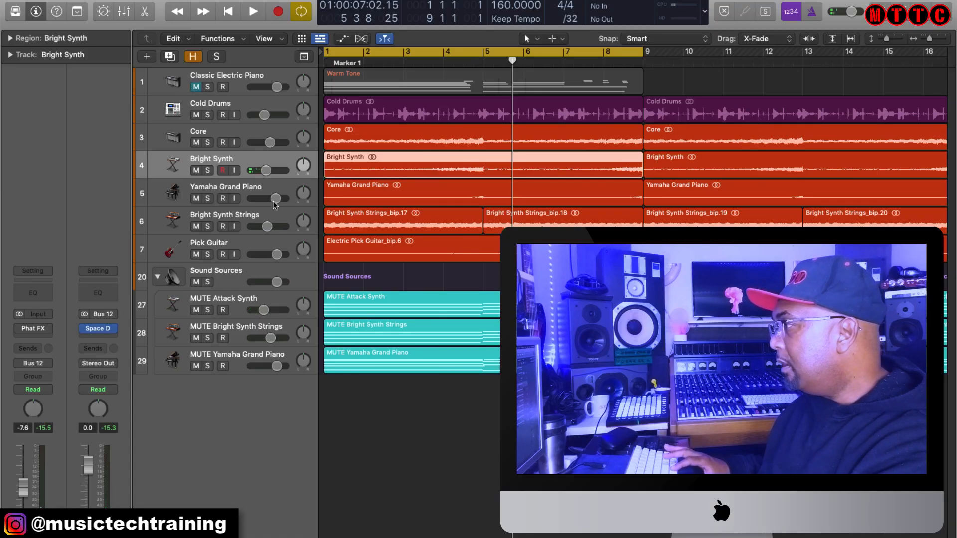
- Solo the MUTE Bright Synth Strings source track, listen to it from the start, and turn its solo off
click(208, 337)
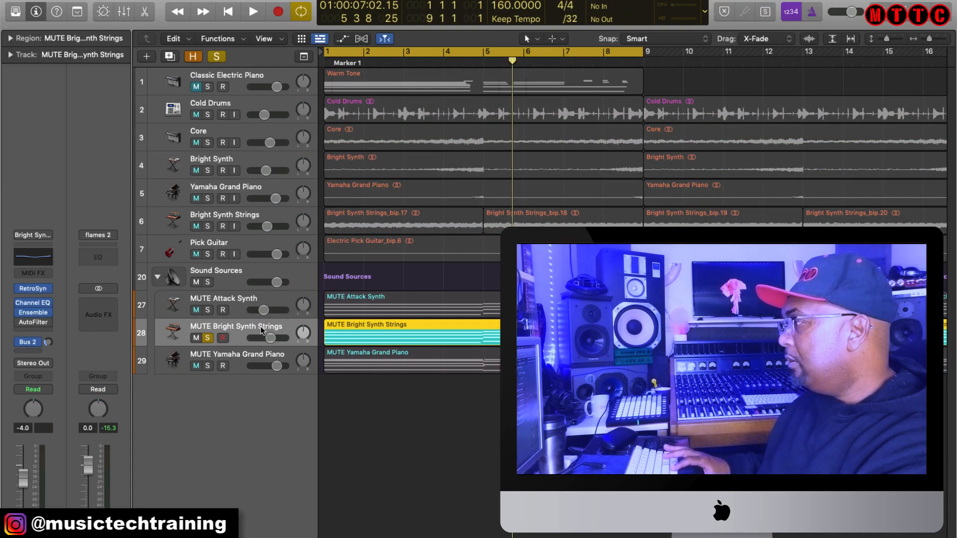
mouse_move(39, 293)
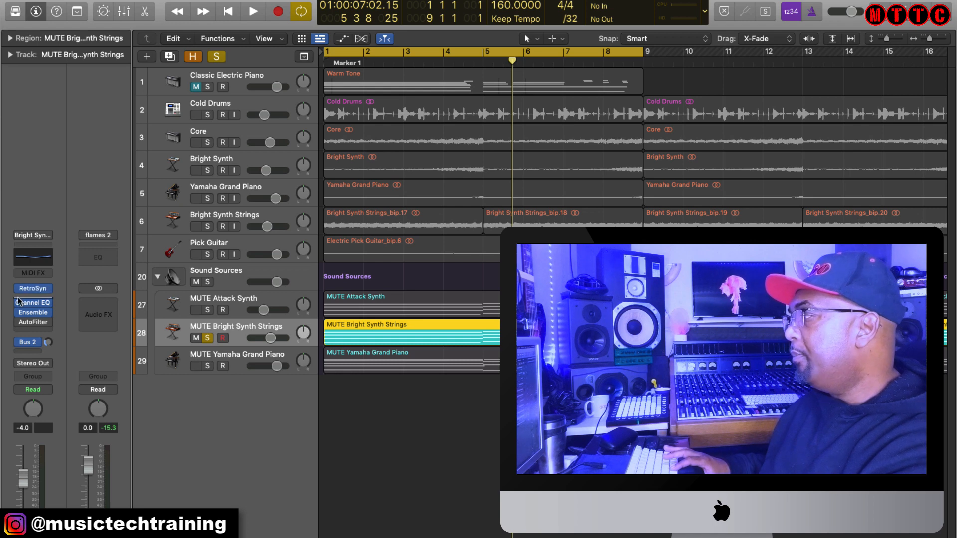
key(Return)
key(space)
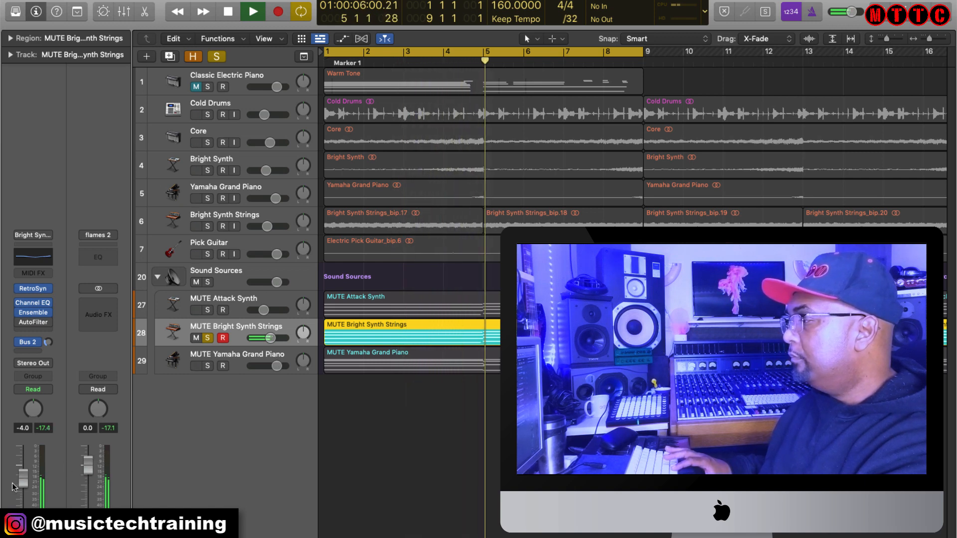
key(space)
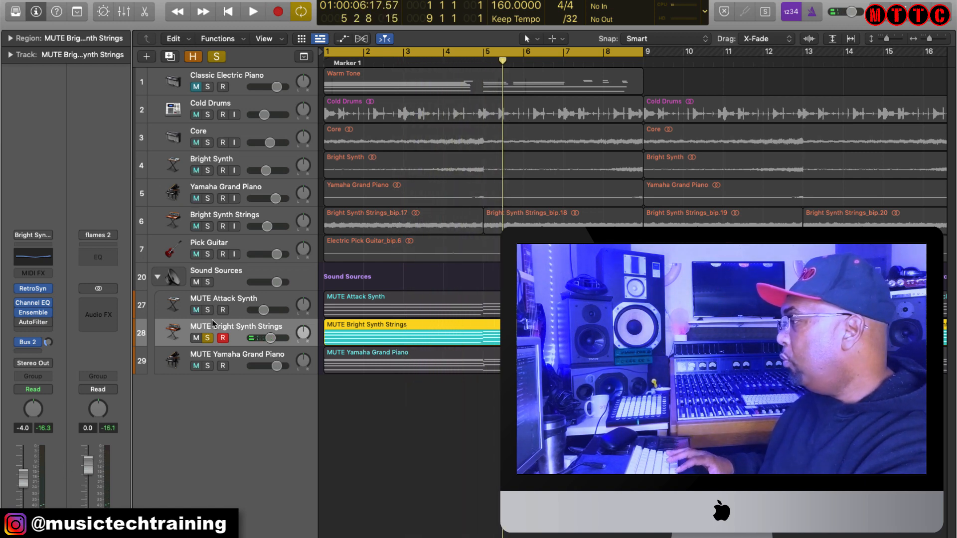
click(208, 337)
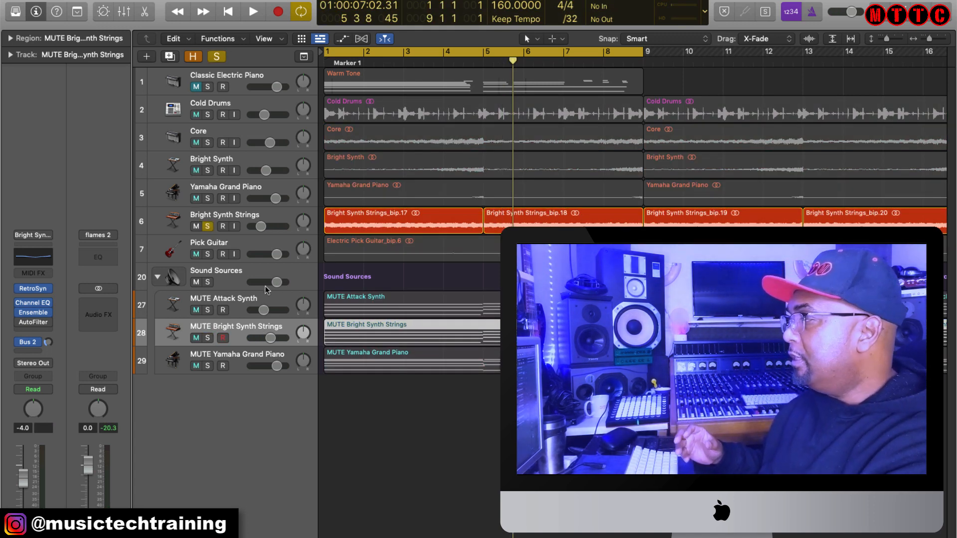
- Clear the Bright Synth Strings solo and listen to the Core track soloed with Spreader turned on
click(207, 226)
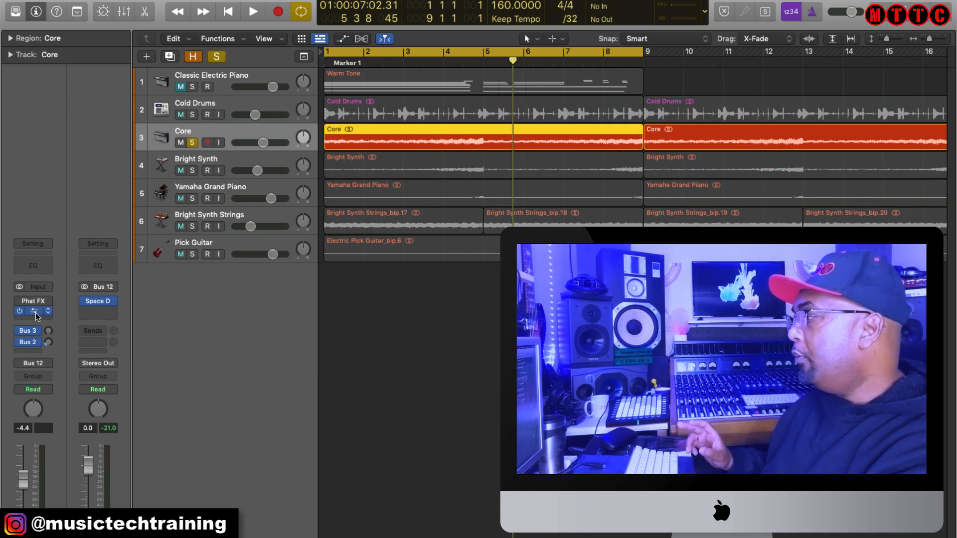
key(space)
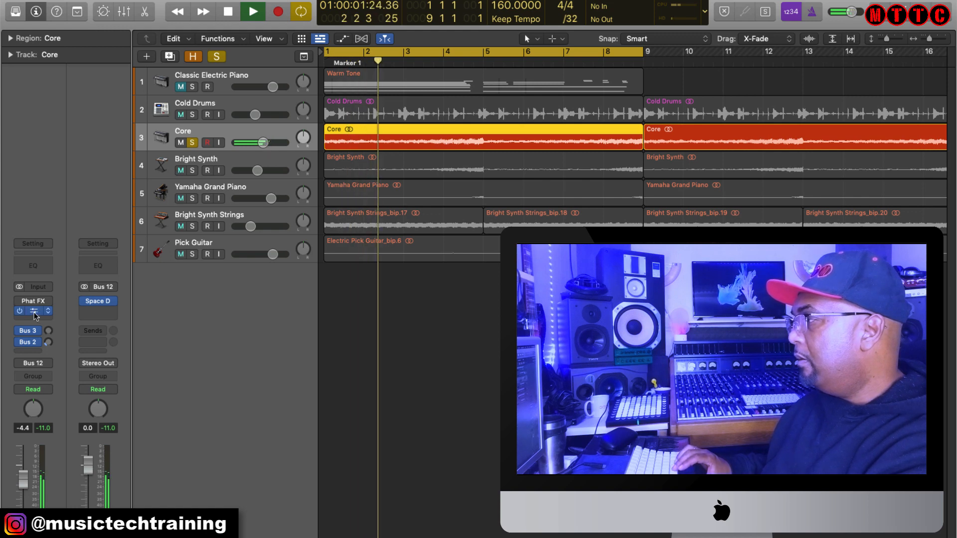
key(space)
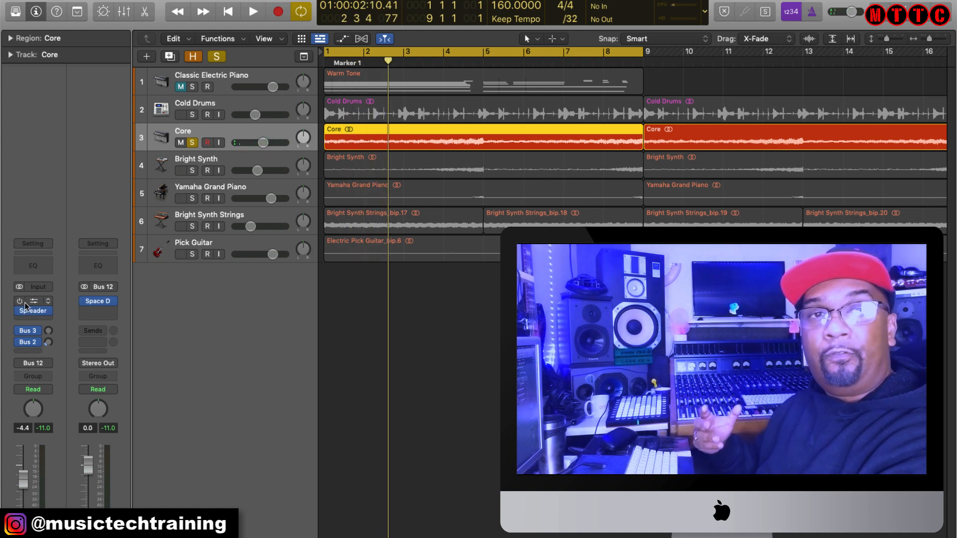
- Turn on Phat FX on the Core track, listen to its Comb Control preset, and hide the plug-in window
click(33, 301)
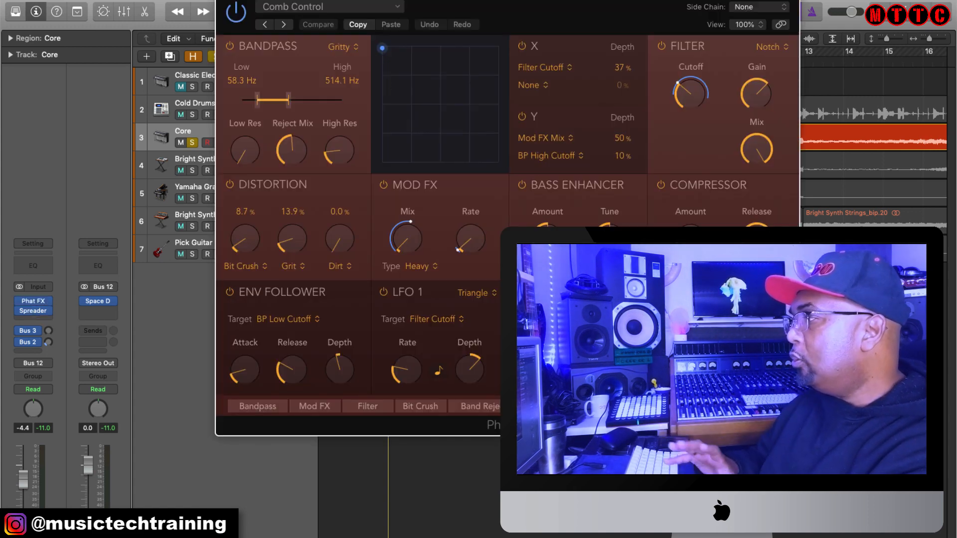
drag(577, 10, 362, 10)
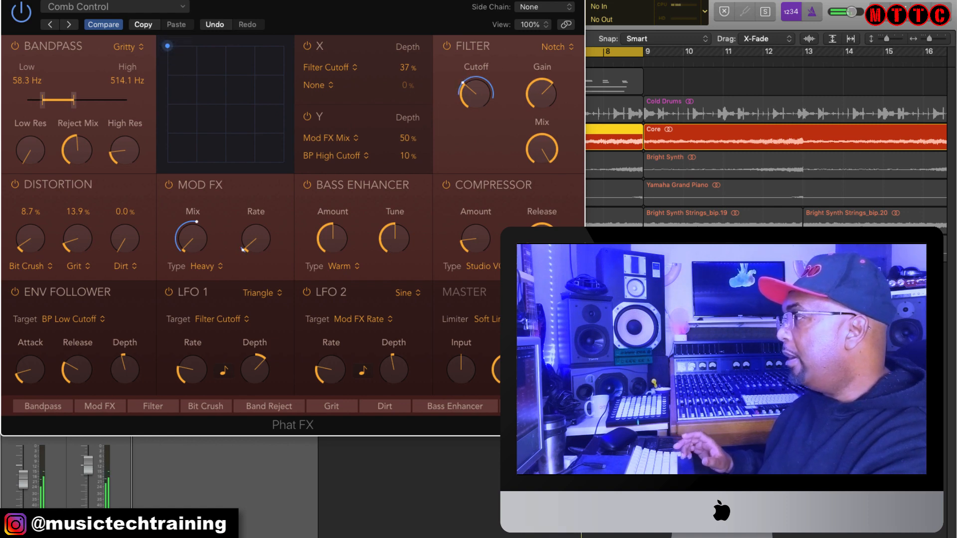
key(v)
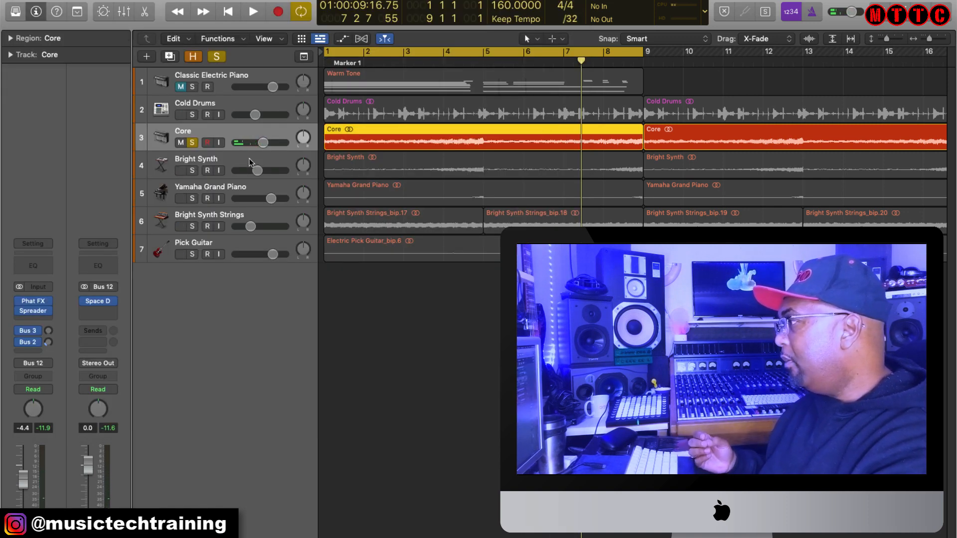
- Solo Bright Synth instead of Core, turn on its Phat FX with the Filtered Chorus Movement preset, and listen
click(234, 160)
click(192, 142)
click(192, 170)
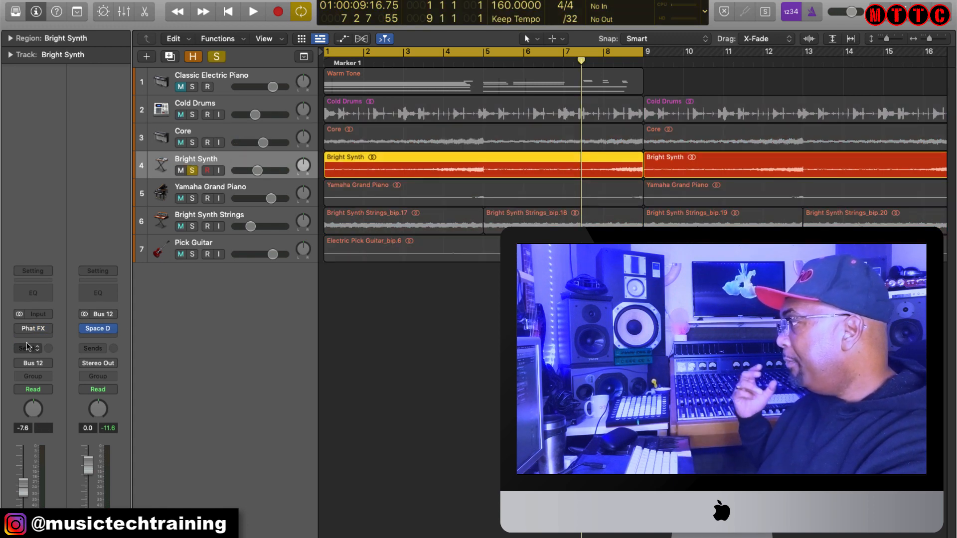
click(35, 329)
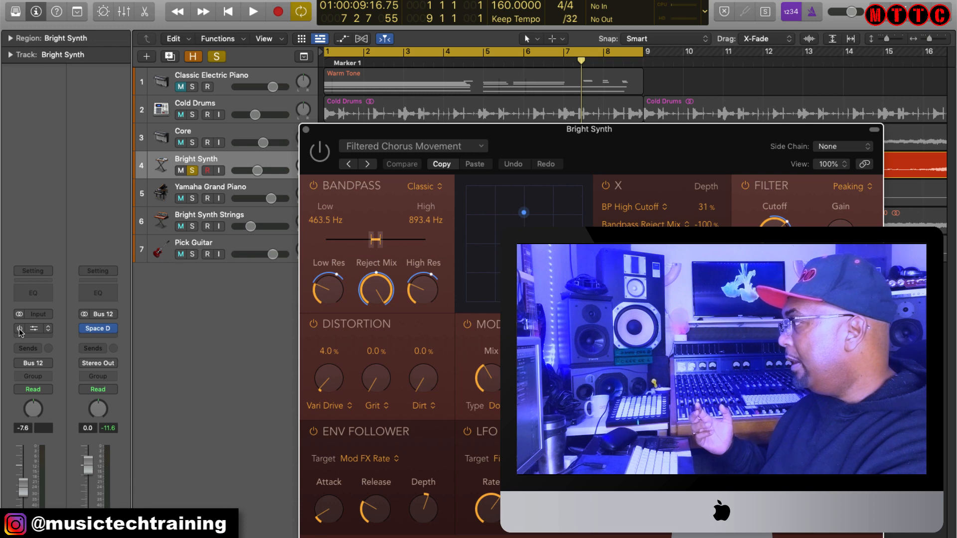
click(19, 329)
drag(501, 136, 349, 0)
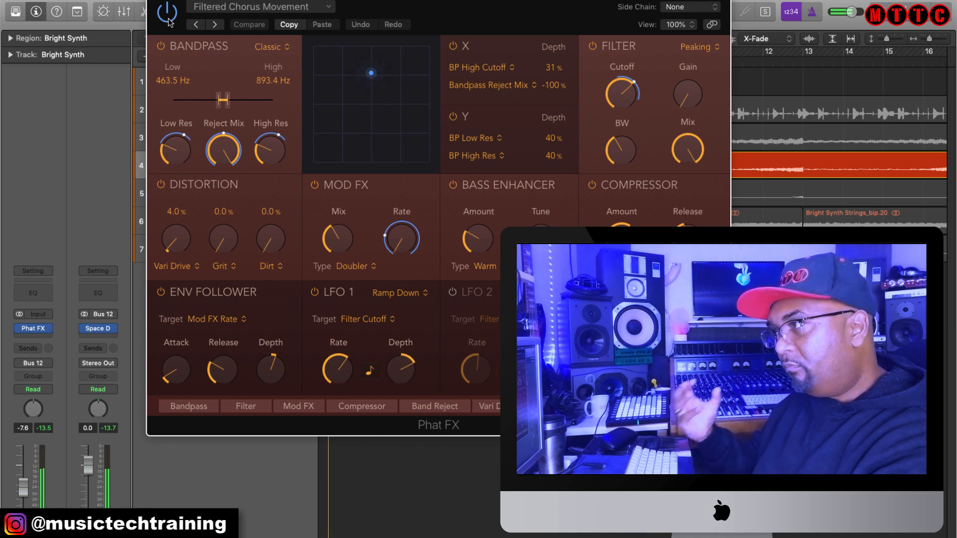
- Add the Core and Cold Drums tracks to the Bright Synth solo, listen to the blend, and close the plug-in window
drag(171, 1, 252, 222)
click(191, 143)
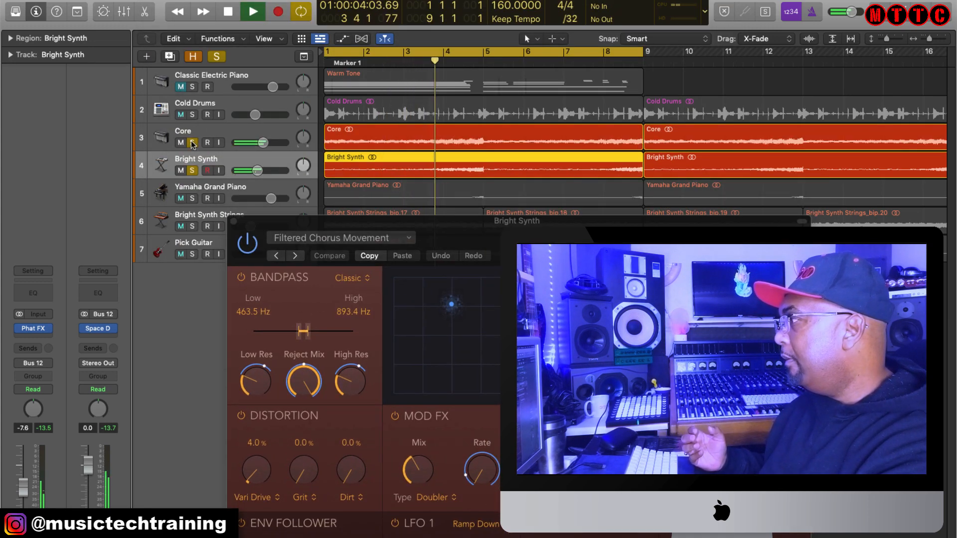
drag(568, 239, 510, 244)
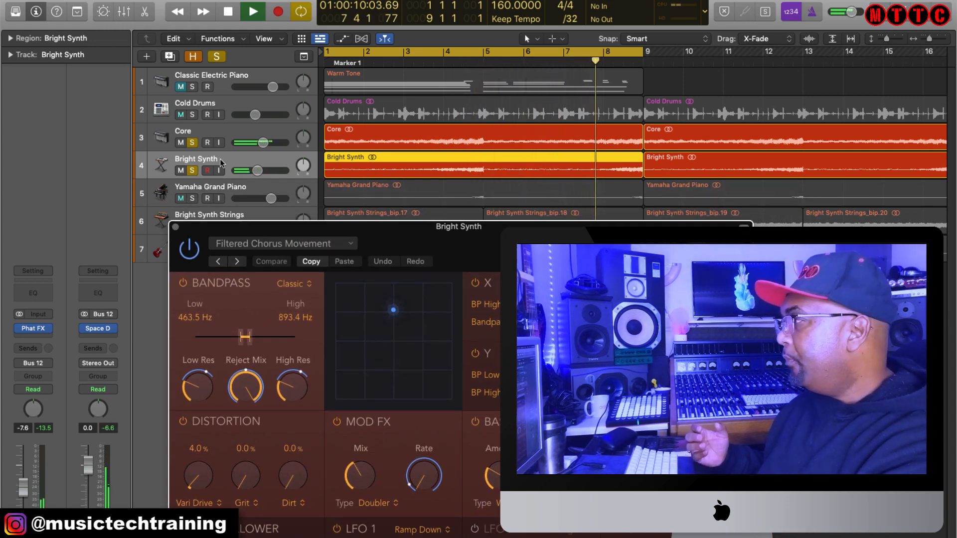
click(192, 115)
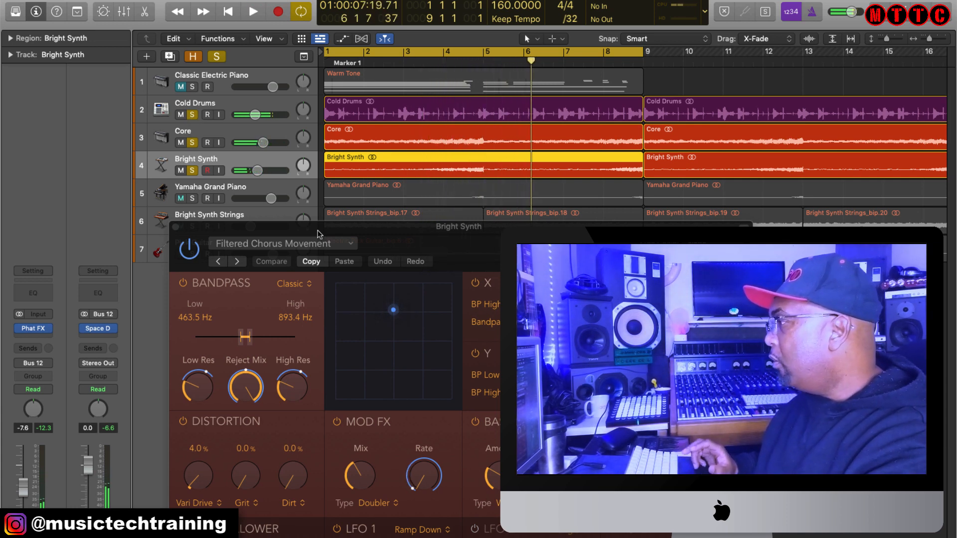
drag(430, 235, 629, 52)
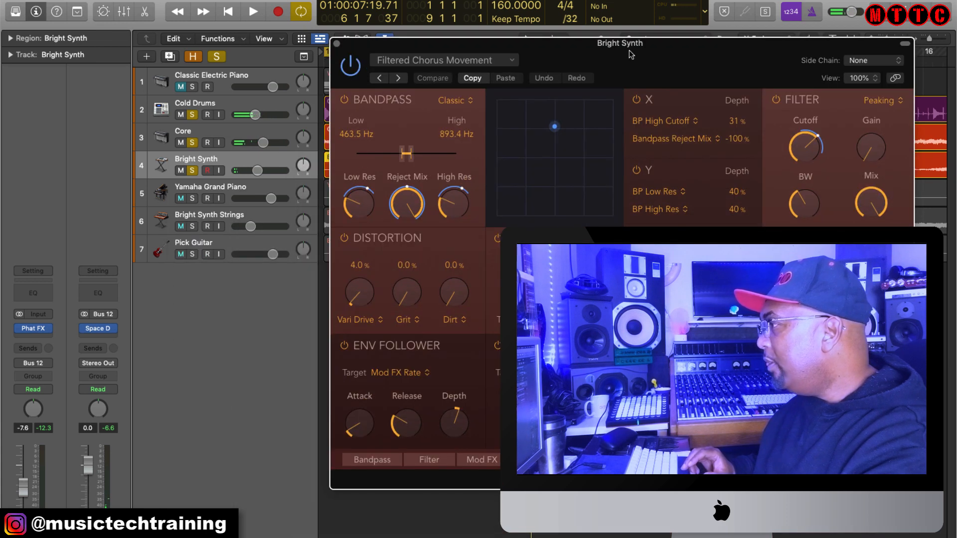
click(337, 45)
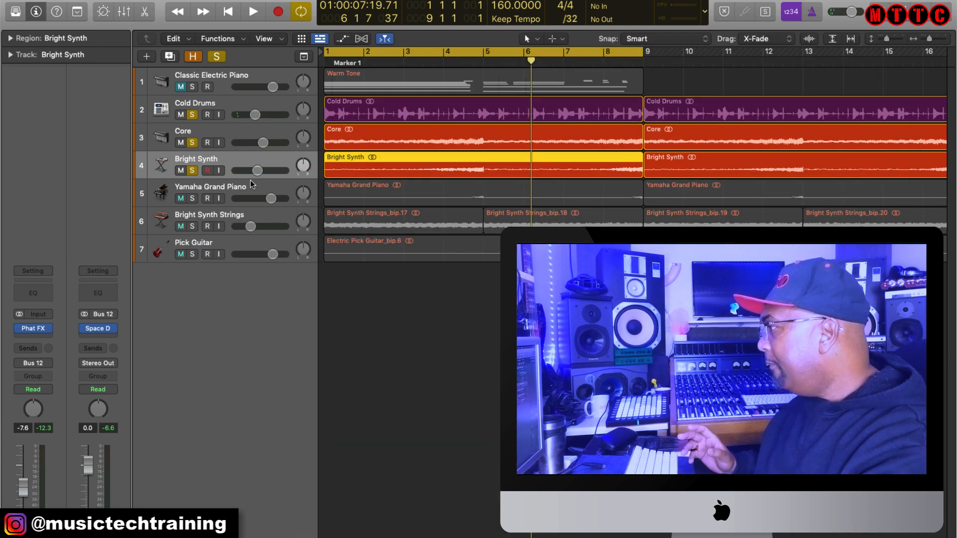
- Move the Pick Guitar track above Yamaha Grand Piano, solo it, and turn on its Phat FX and Spreader
drag(246, 240, 247, 193)
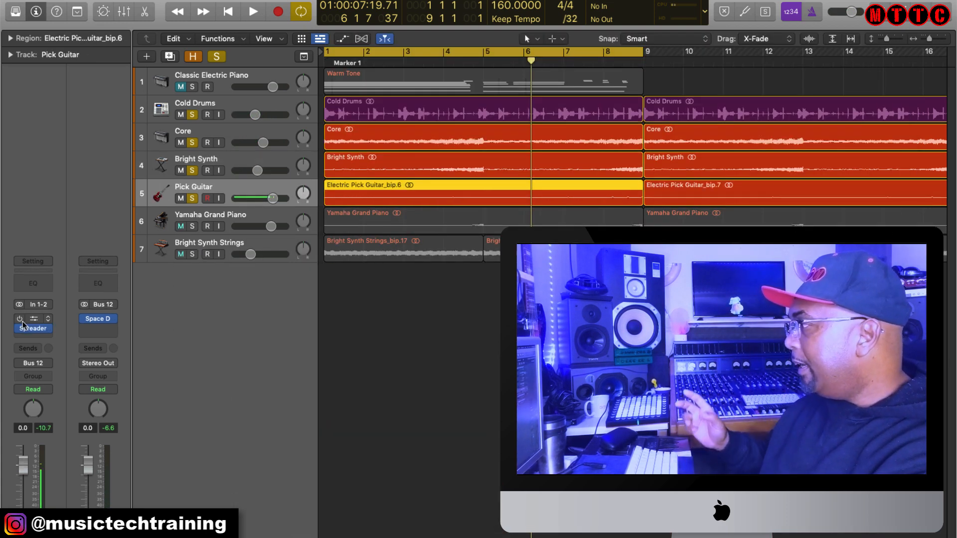
mouse_move(23, 321)
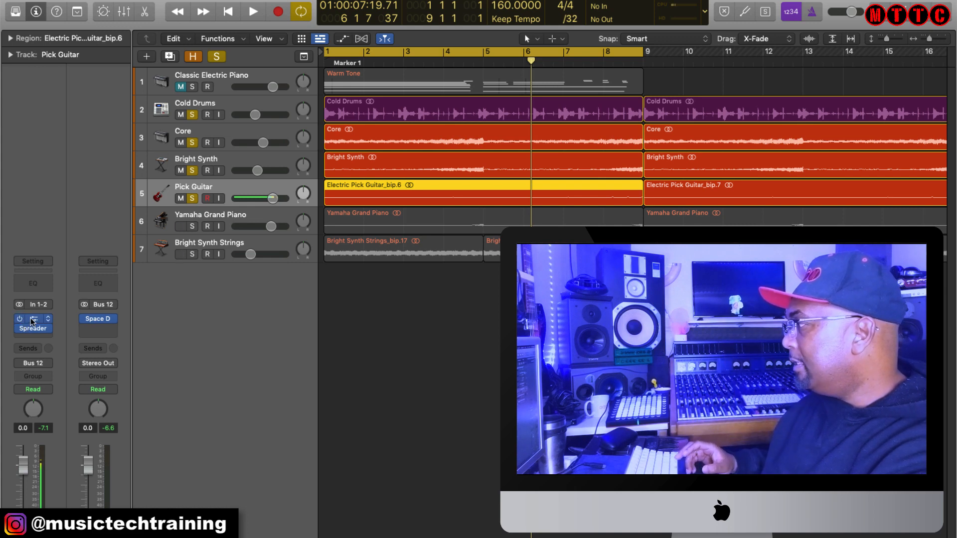
- Clear the solos on Cold Drums, Core and Bright Synth, and listen to the Pick Guitar alone
drag(191, 116, 193, 170)
key(space)
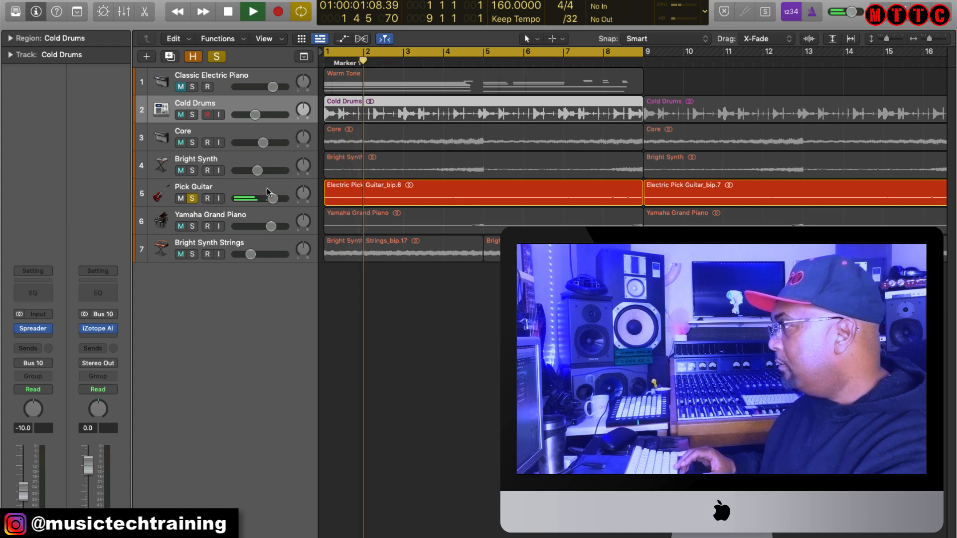
click(267, 189)
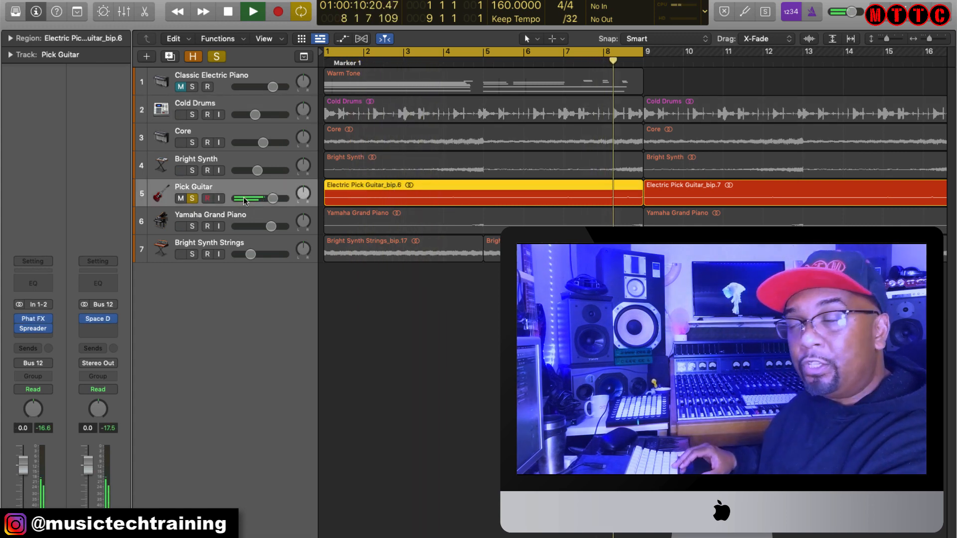
key(space)
- Solo Cold Drums, Core and Bright Synth again and listen to them together with the Pick Guitar
drag(191, 171, 191, 115)
key(space)
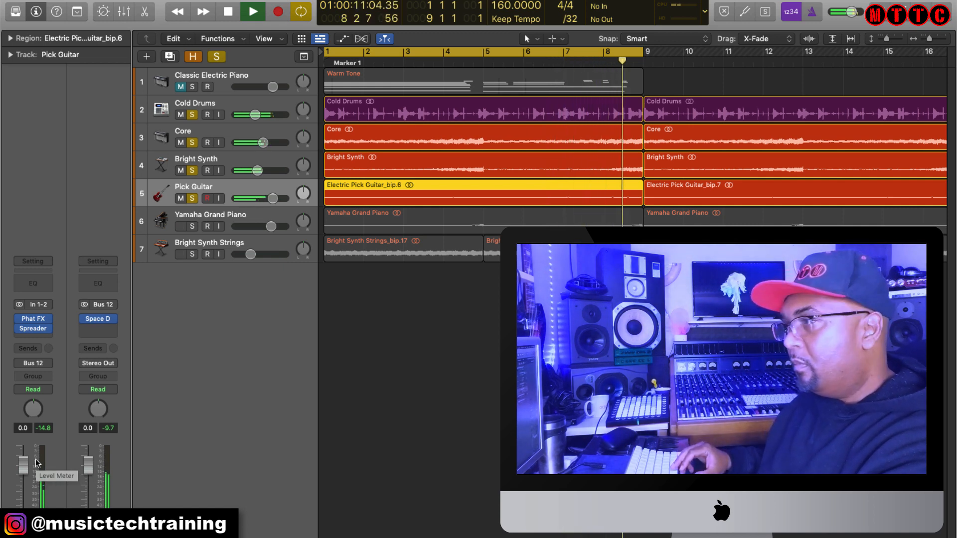
key(space)
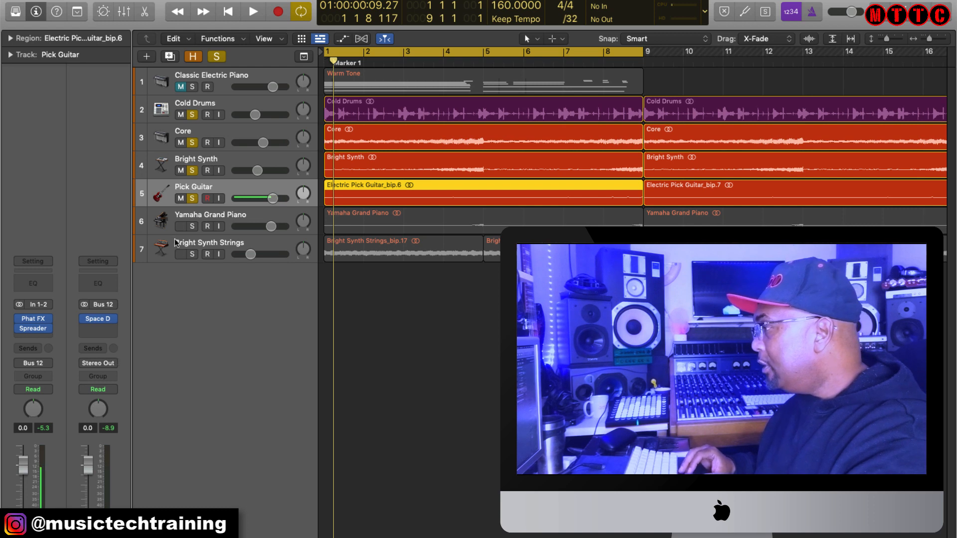
- Solo the Yamaha Grand Piano track and clear the solos on Cold Drums, Core, Bright Synth and Pick Guitar
click(193, 225)
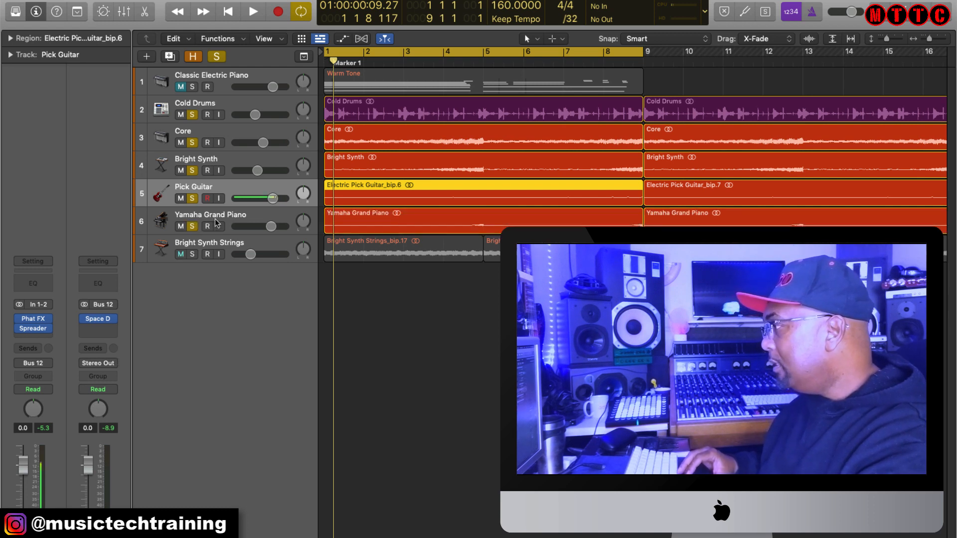
click(217, 220)
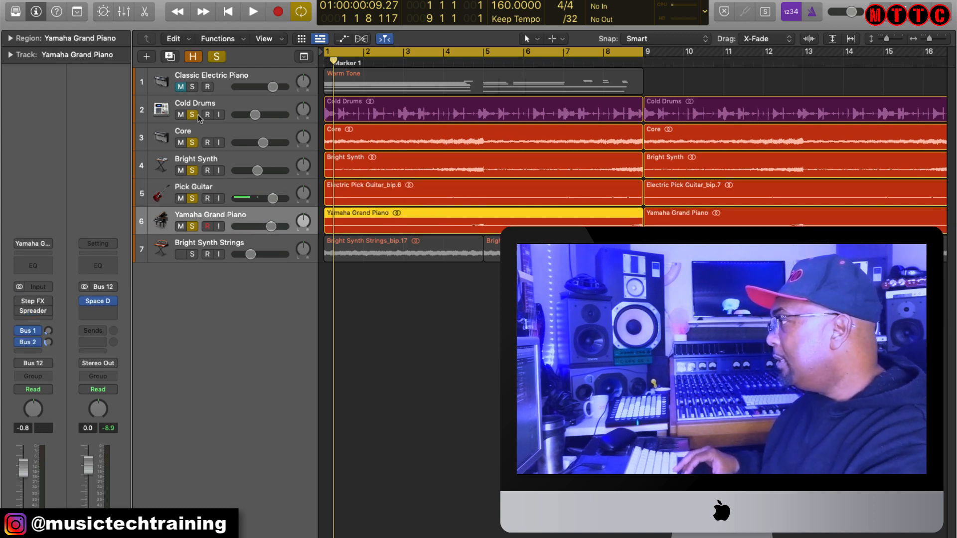
drag(193, 114, 191, 198)
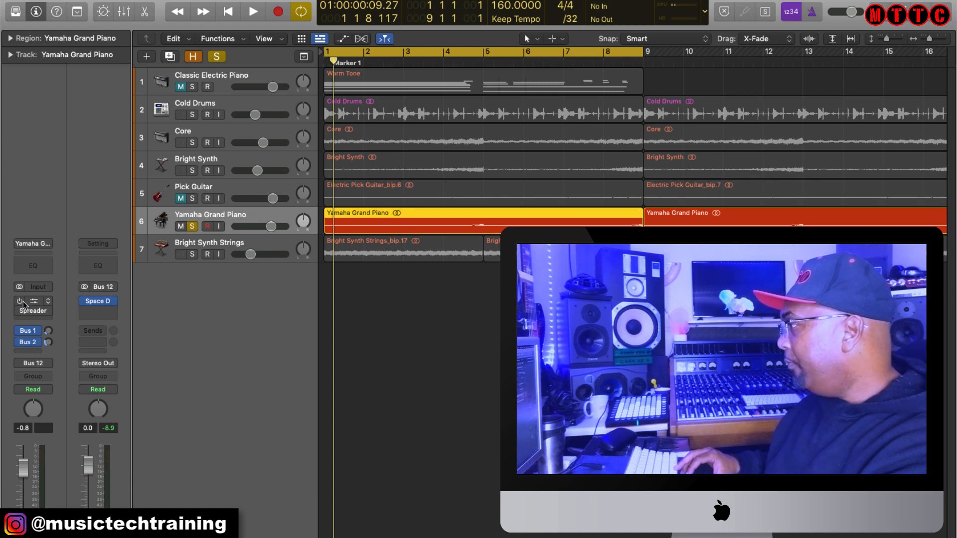
- Turn on Spreader and Step FX on the Yamaha Grand Piano, open Step FX, and listen to its Brittle Spike preset
mouse_move(20, 304)
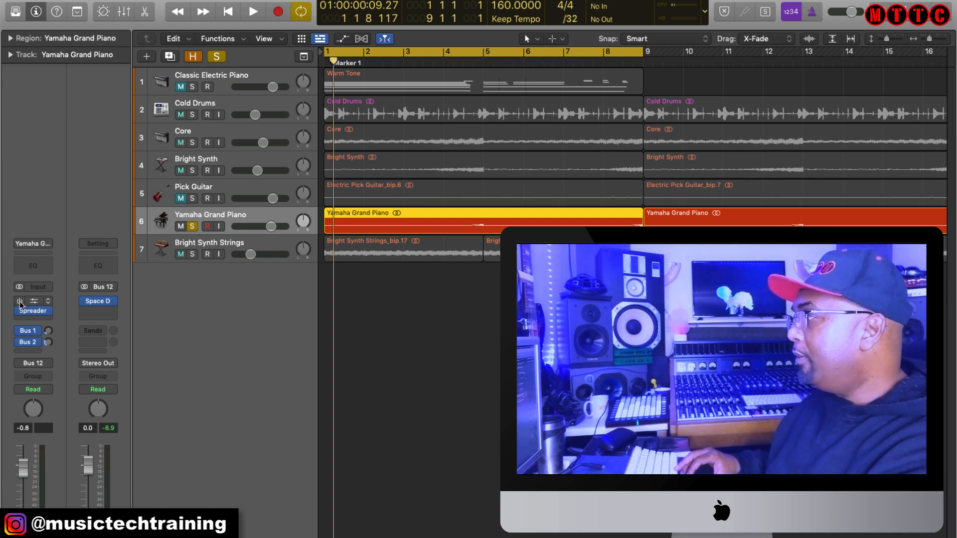
click(32, 304)
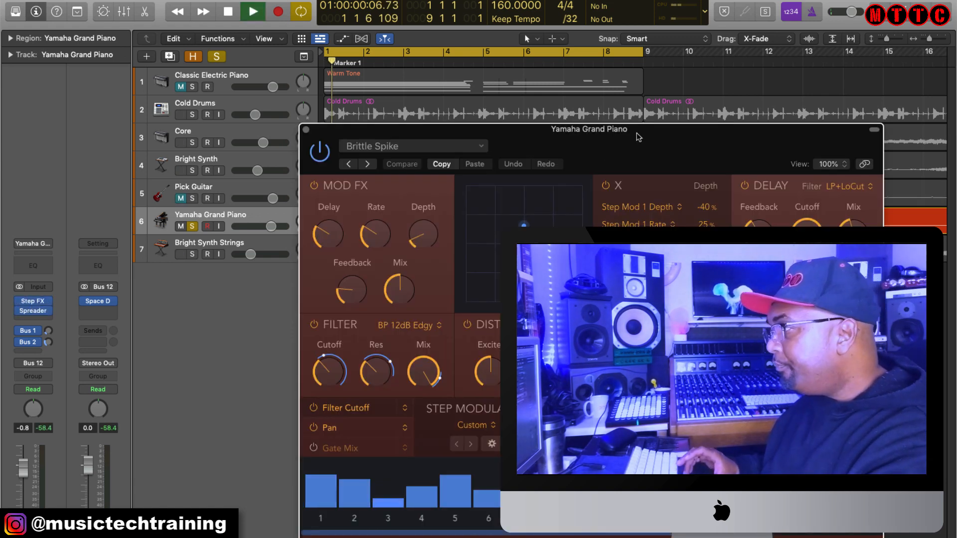
key(space)
drag(633, 136, 593, 1)
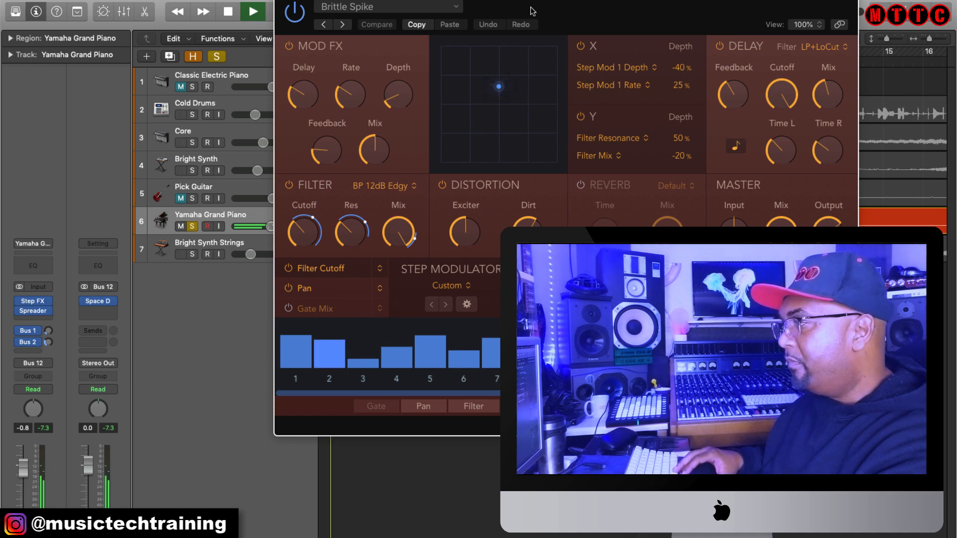
key(space)
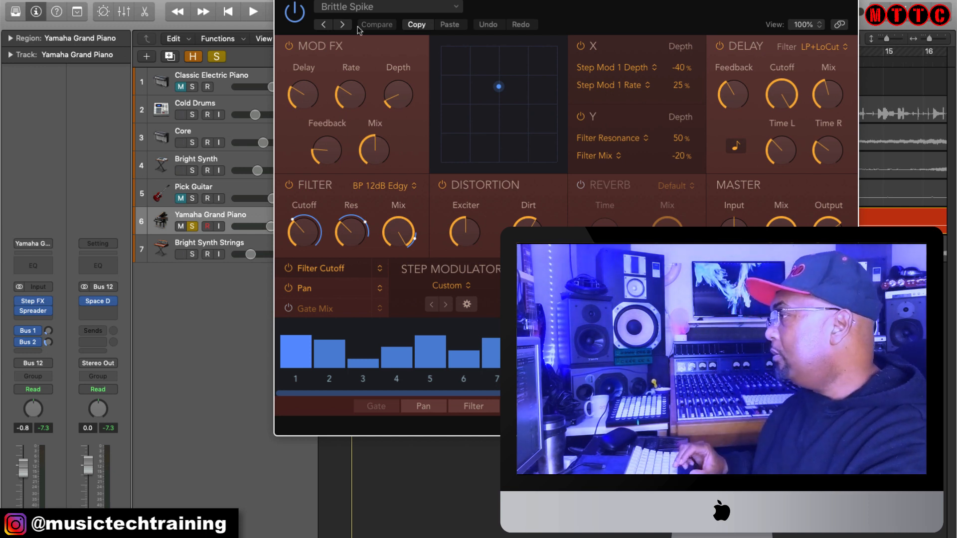
- Solo Cold Drums, Core, Bright Synth and Pick Guitar alongside the Yamaha Grand Piano, listen to them together, and close Step FX
drag(193, 113, 194, 218)
key(space)
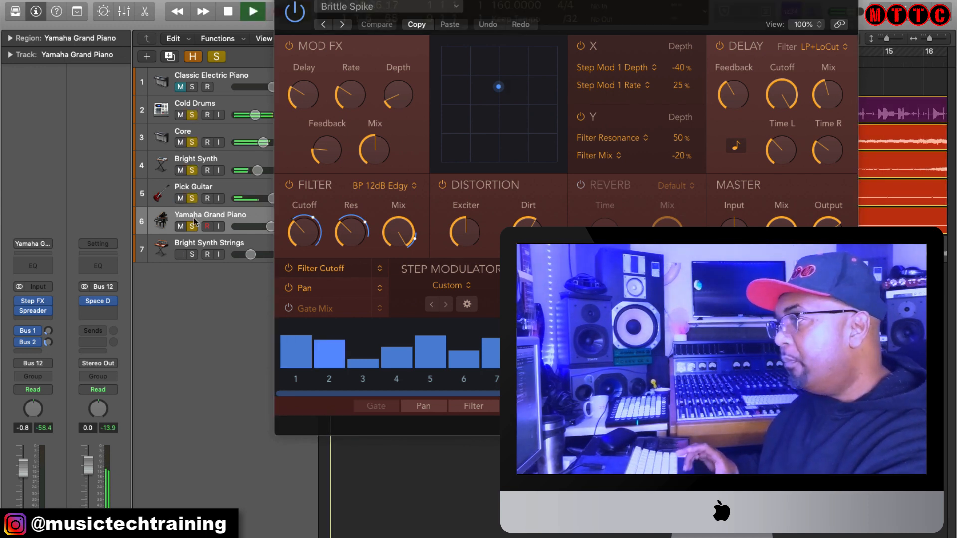
drag(605, 1, 654, 1)
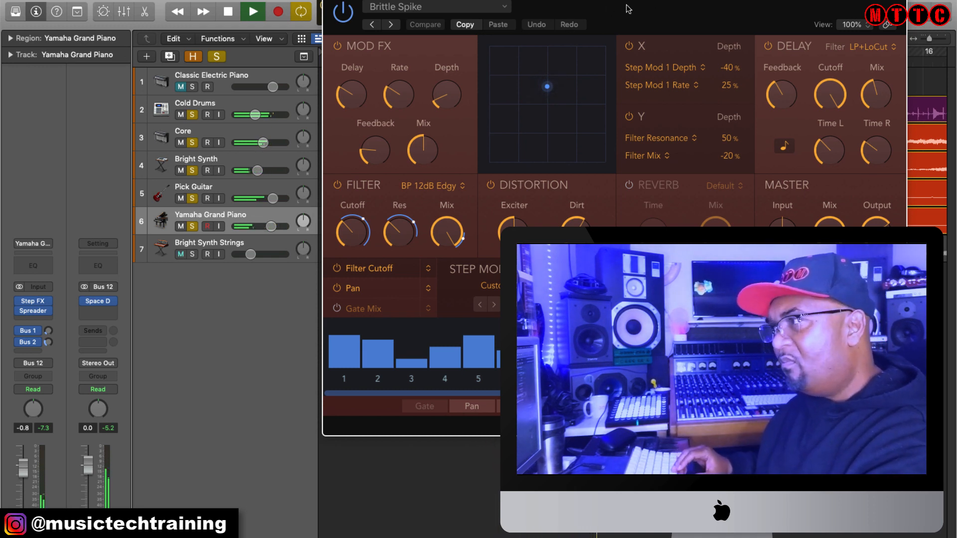
drag(631, 8, 642, 118)
key(space)
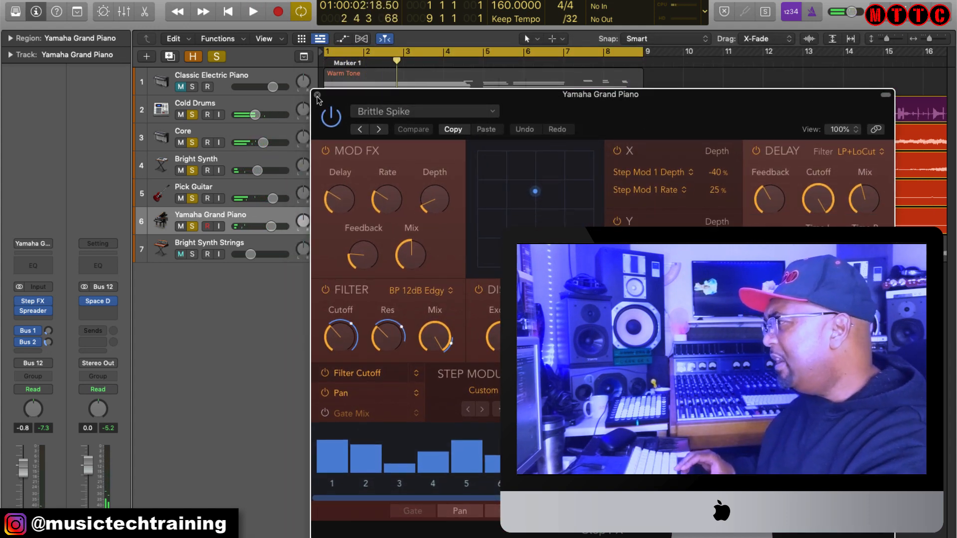
click(318, 96)
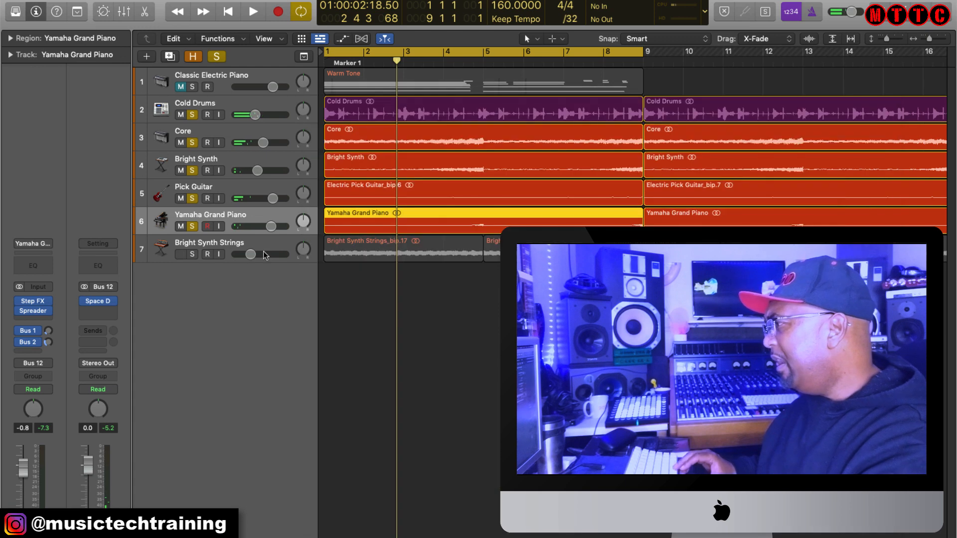
- Solo only the Bright Synth Strings track and listen to it without its effects
click(193, 255)
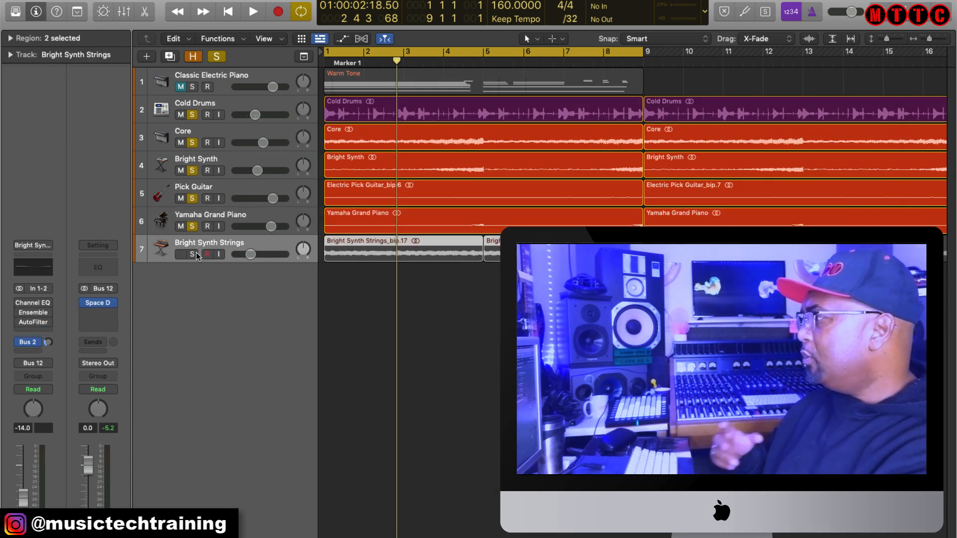
alt+click(192, 254)
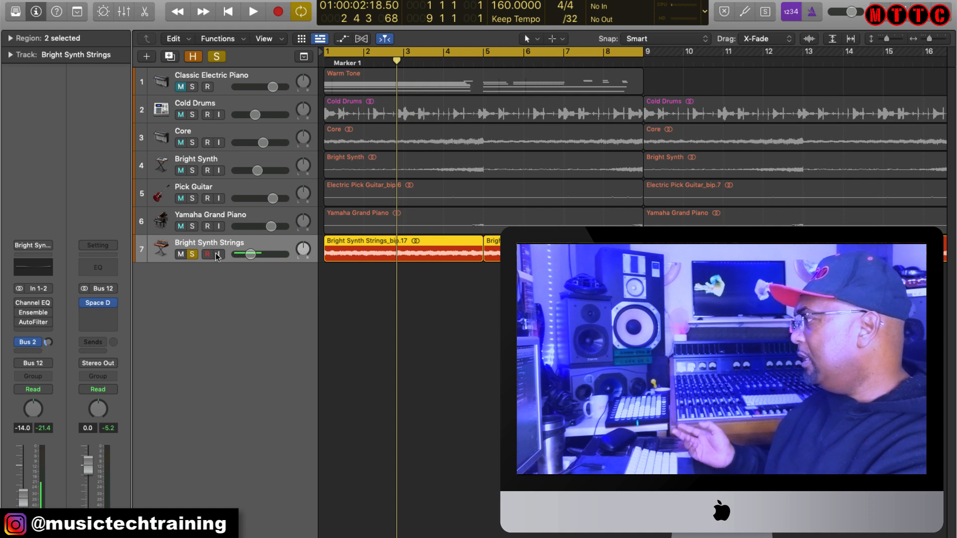
key(space)
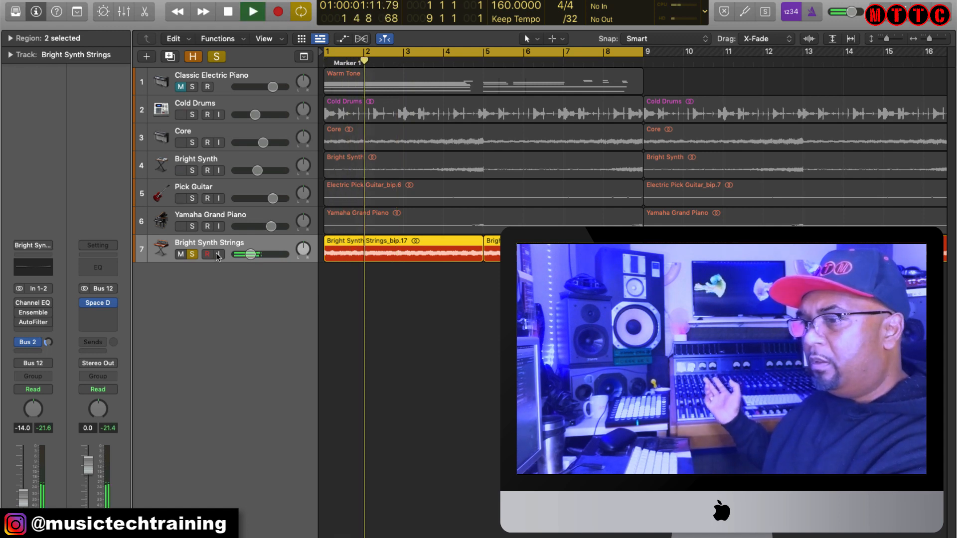
key(space)
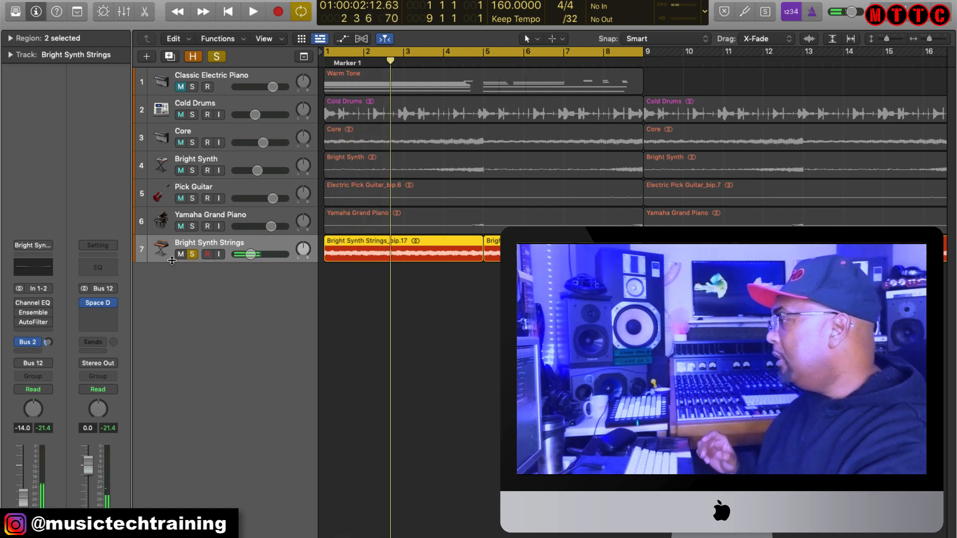
- Turn on Channel EQ, Ensemble and AutoFilter on Bright Synth Strings, open AutoFilter, and view its preset list without changing Always Rising Filter
drag(19, 303, 19, 321)
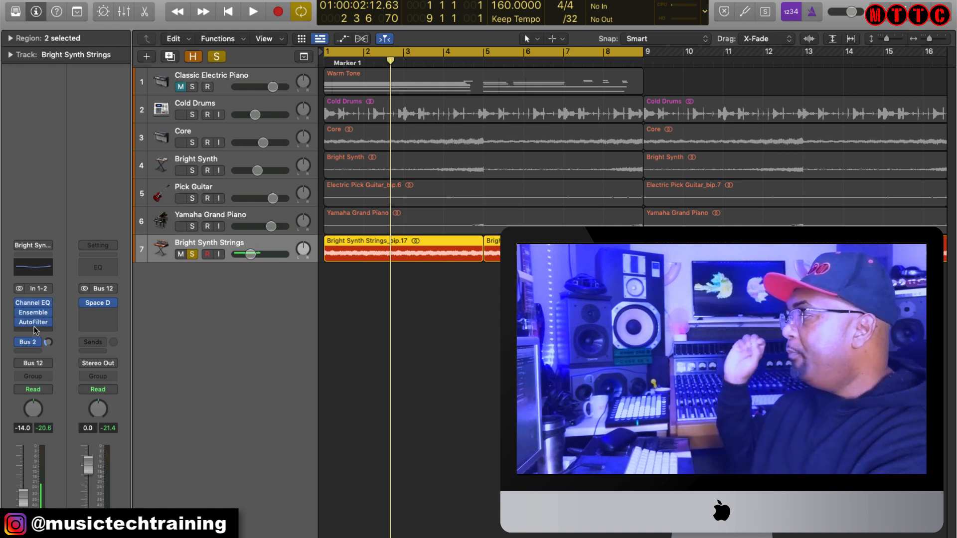
click(34, 323)
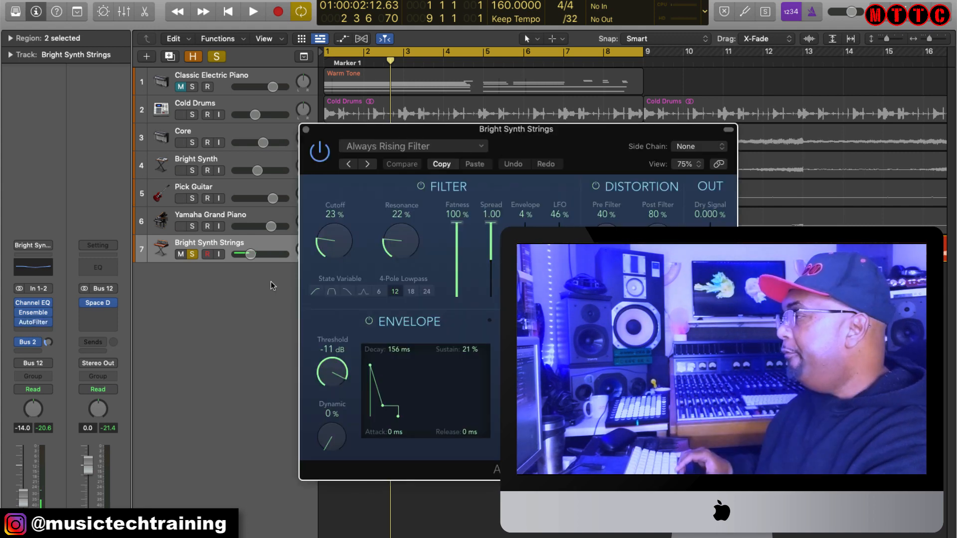
drag(570, 155, 620, 136)
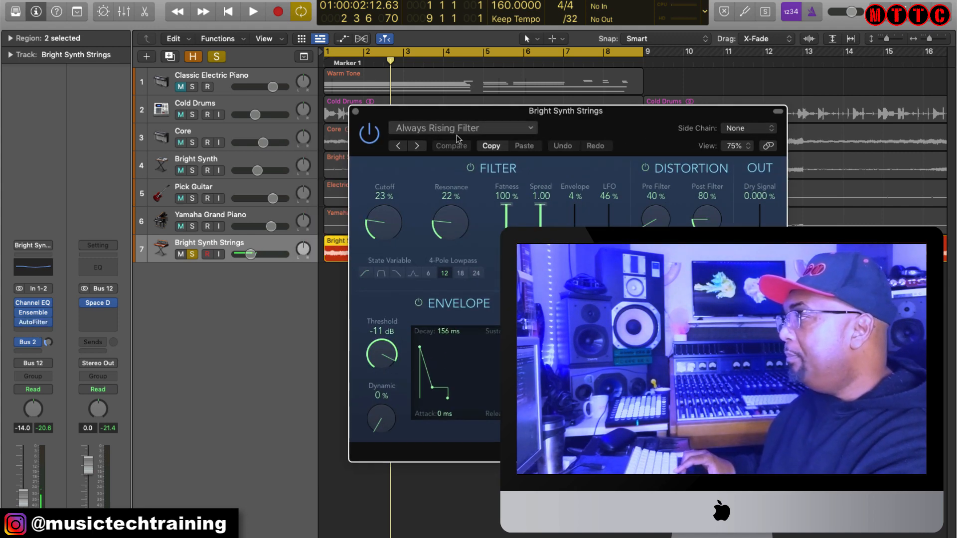
click(522, 130)
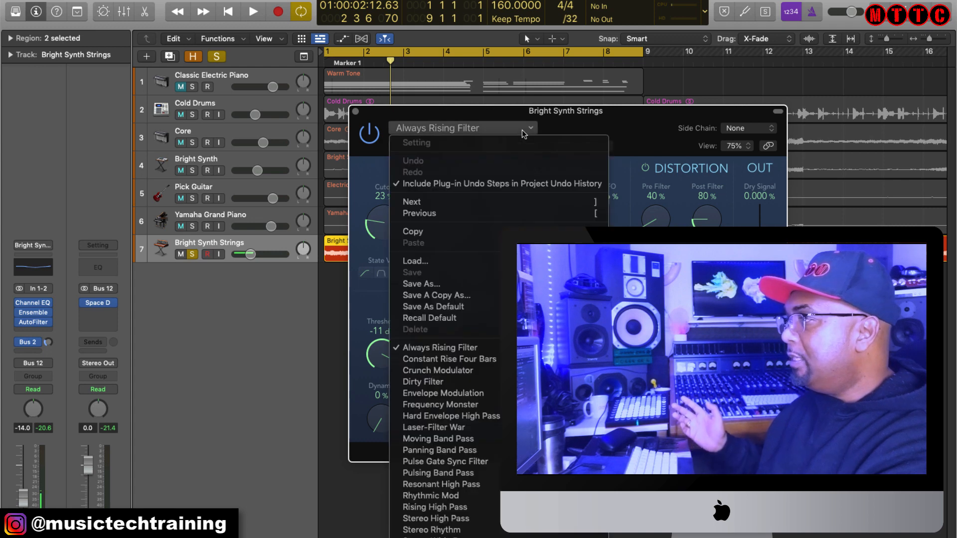
click(646, 133)
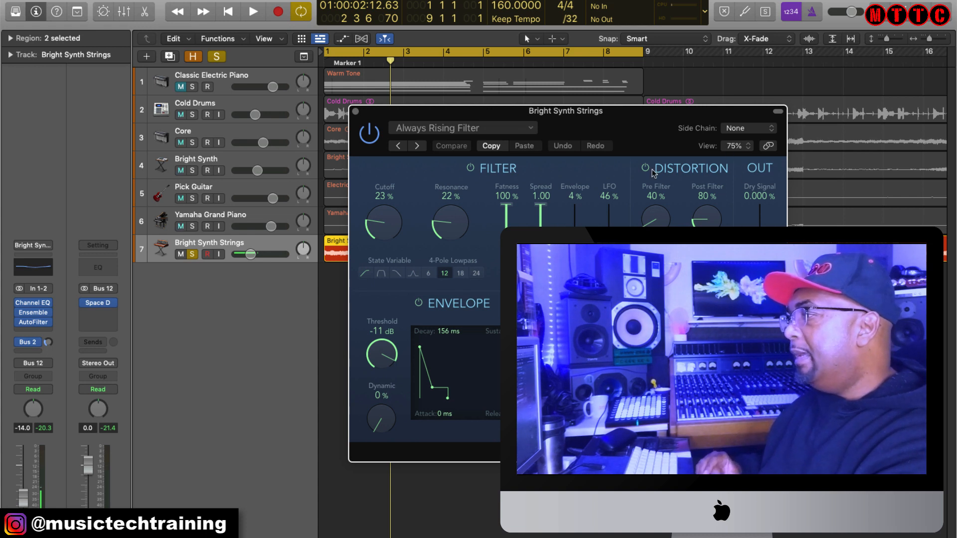
drag(640, 123, 635, 338)
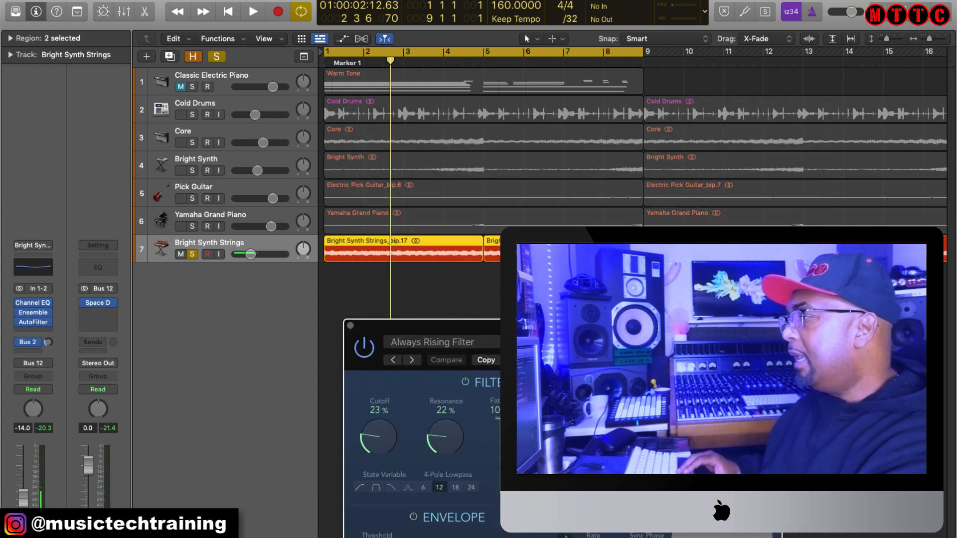
- Clear the Bright Synth Strings solo and listen to it together with the drums and the other bounced tracks
key(space)
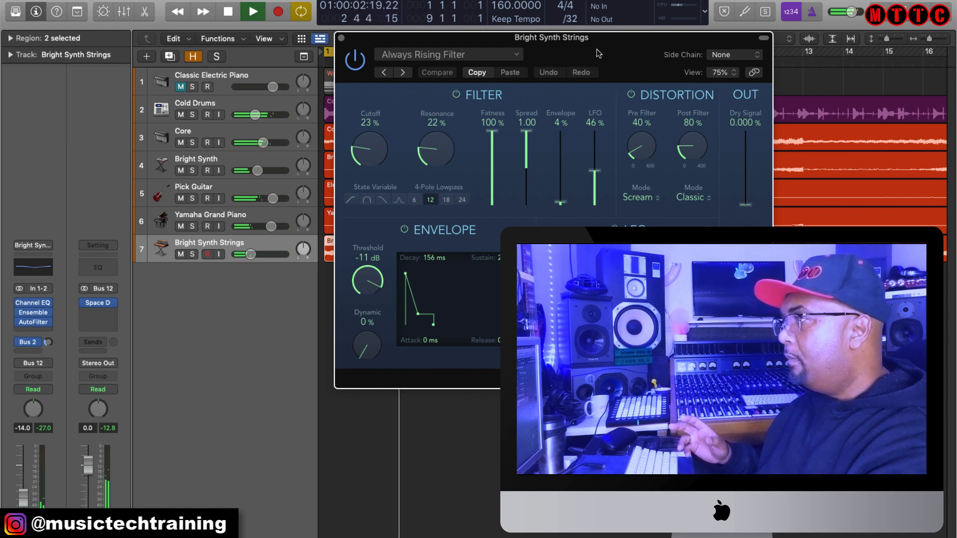
drag(598, 54, 684, 126)
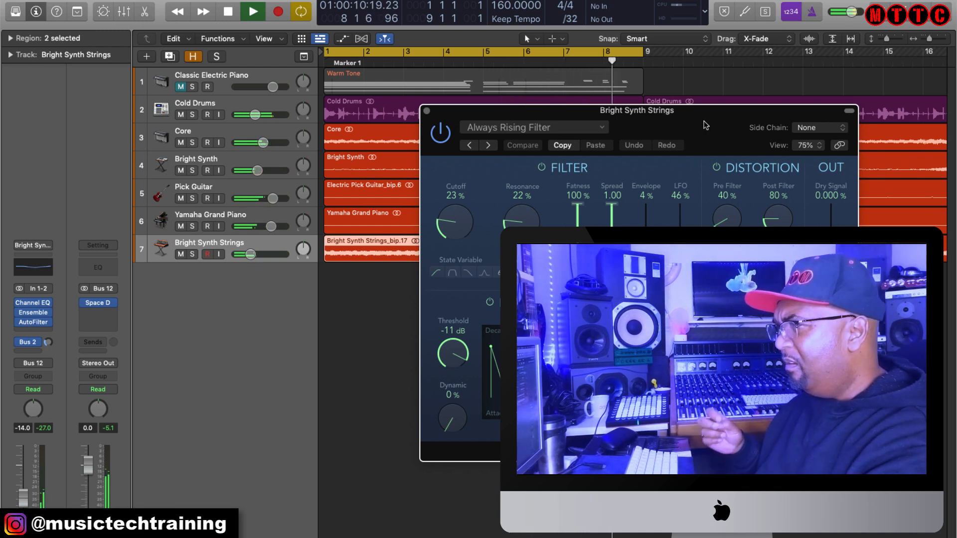
key(space)
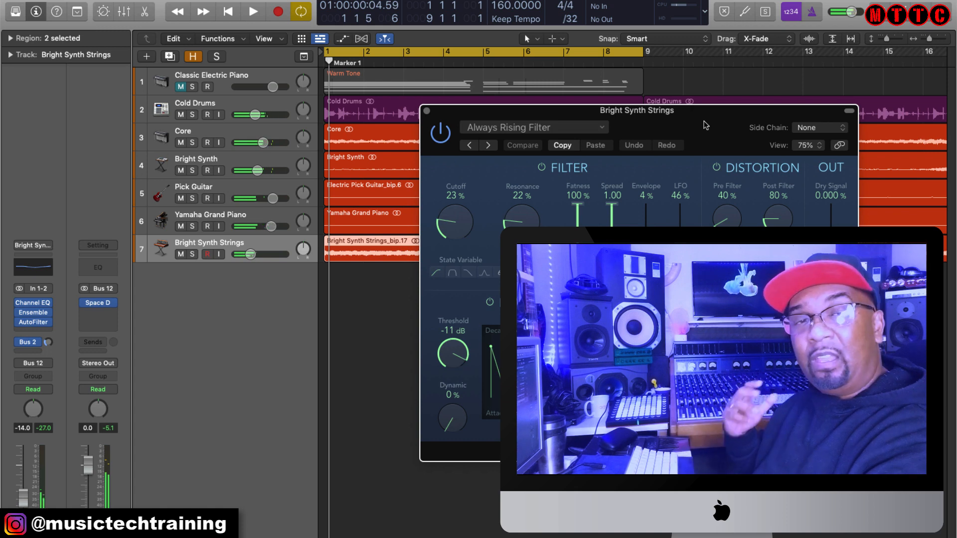
- Solo the Classic Electric Piano track and listen to its original Warm Tone region
click(192, 87)
key(space)
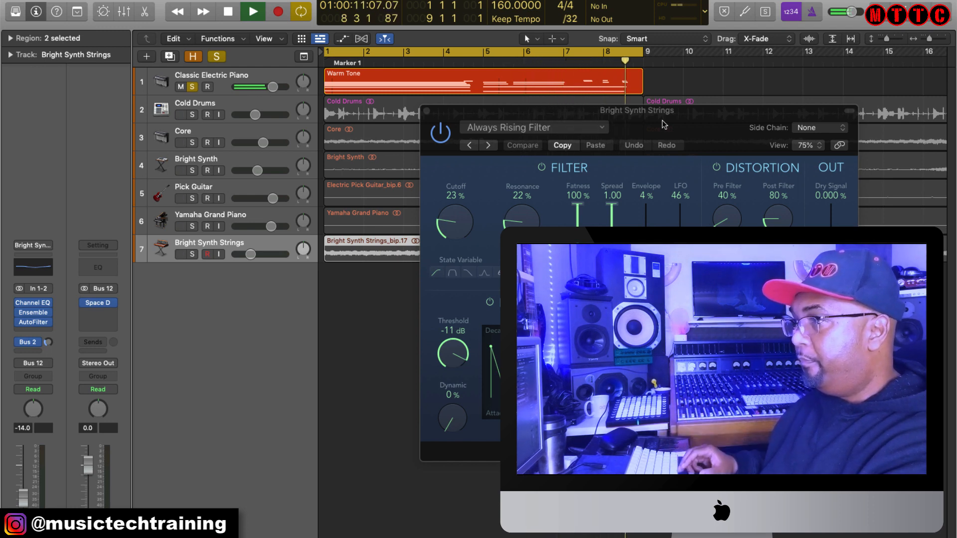
key(space)
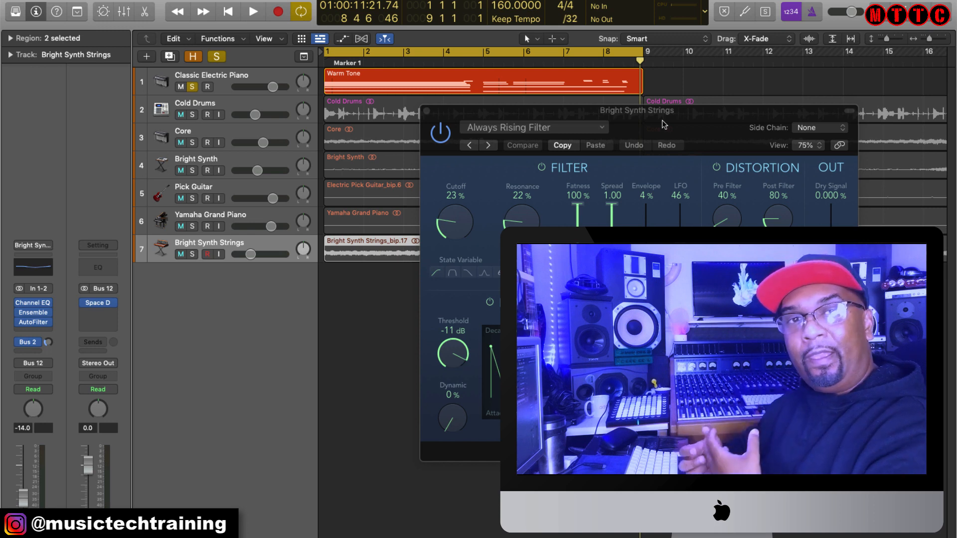
drag(662, 121, 595, 0)
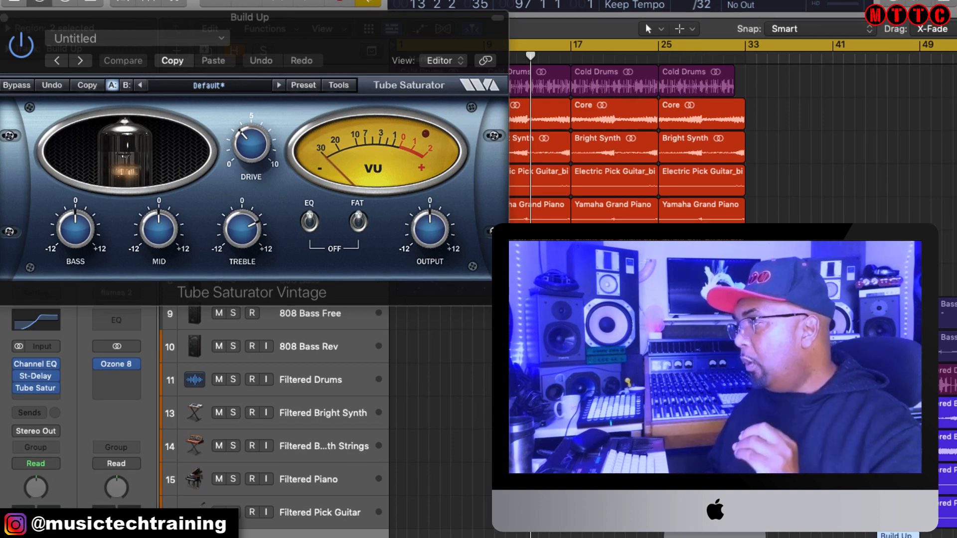
- Close the Build Up track's Tube Saturator and listen to the full arrangement from bar 13 into bar 17
click(4, 18)
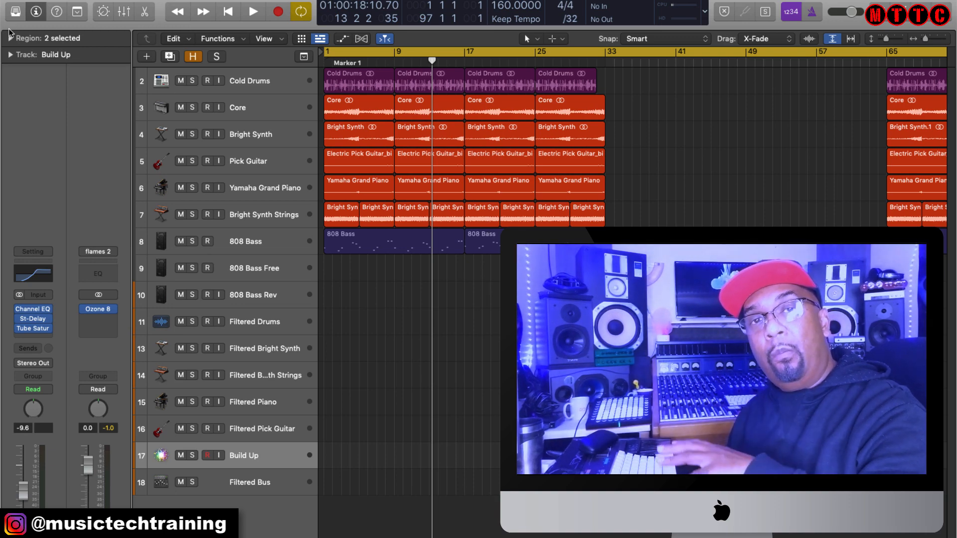
key(space)
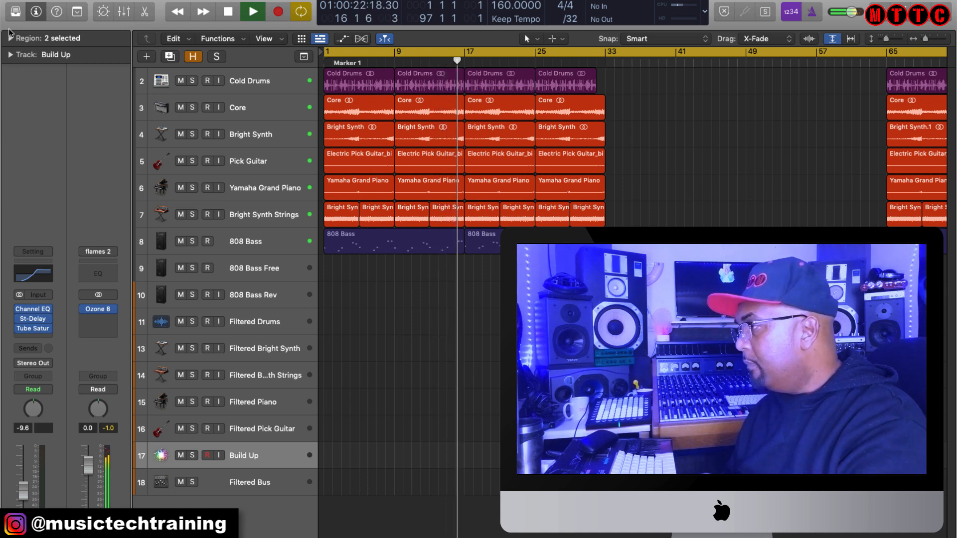
key(space)
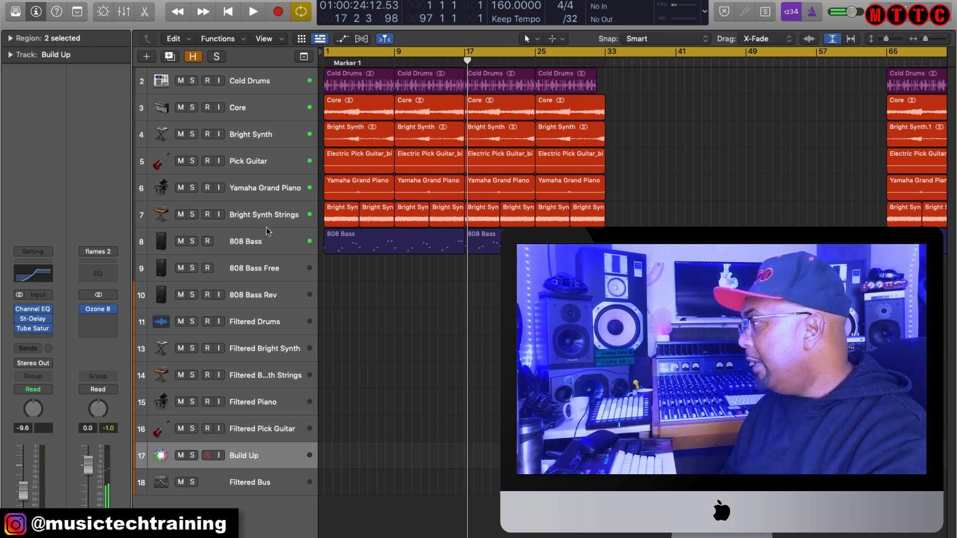
- Select the 808 Bass track and open its instrument
click(262, 248)
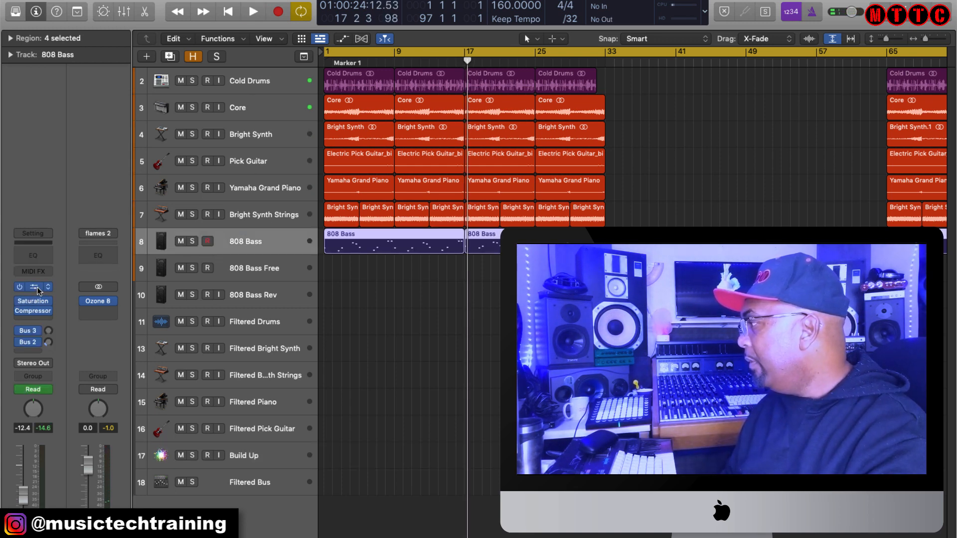
click(35, 287)
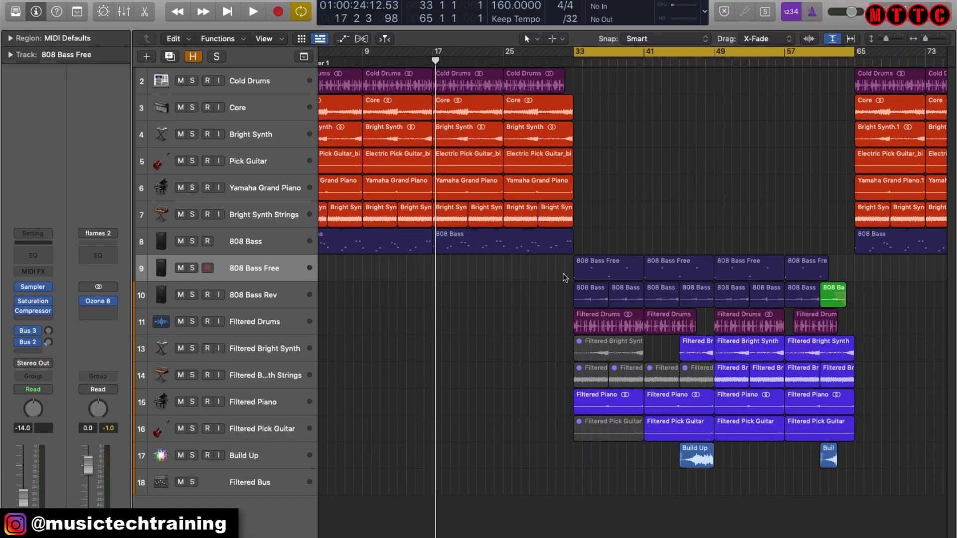
- Select the filtered synth, strings, piano, guitar and Build Up regions in bars 33 to 65, and inspect their bus's AutoFilter, iZotope Vinyl and Space D
drag(564, 278, 924, 480)
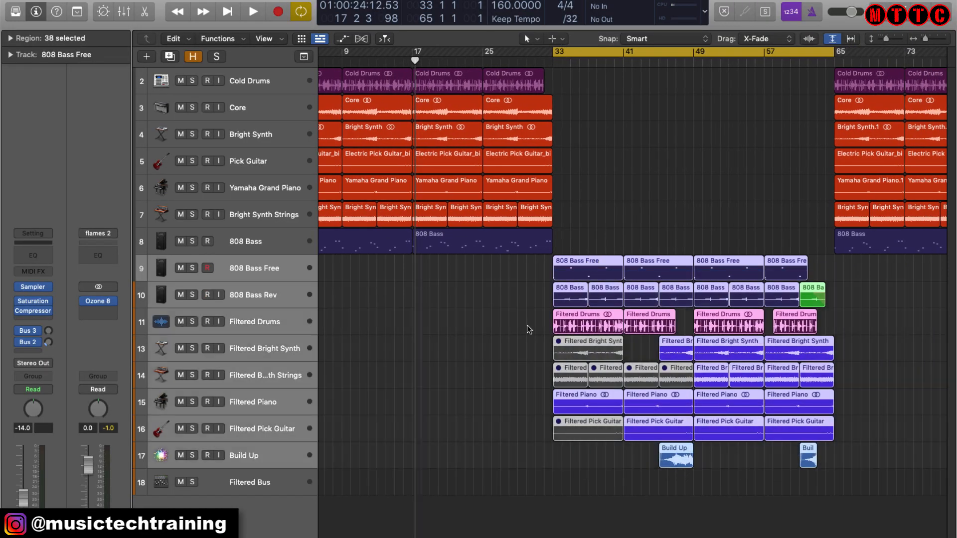
click(517, 335)
drag(518, 350, 854, 479)
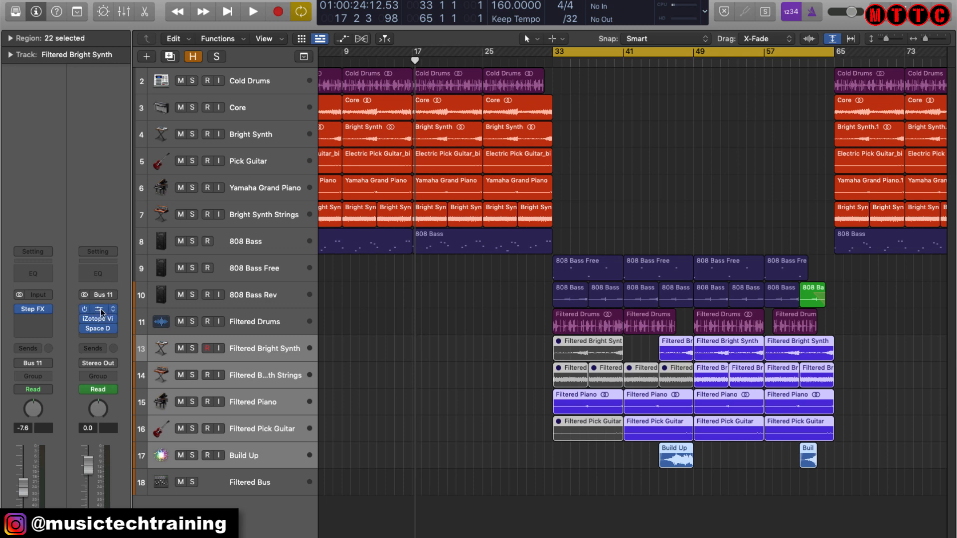
click(100, 310)
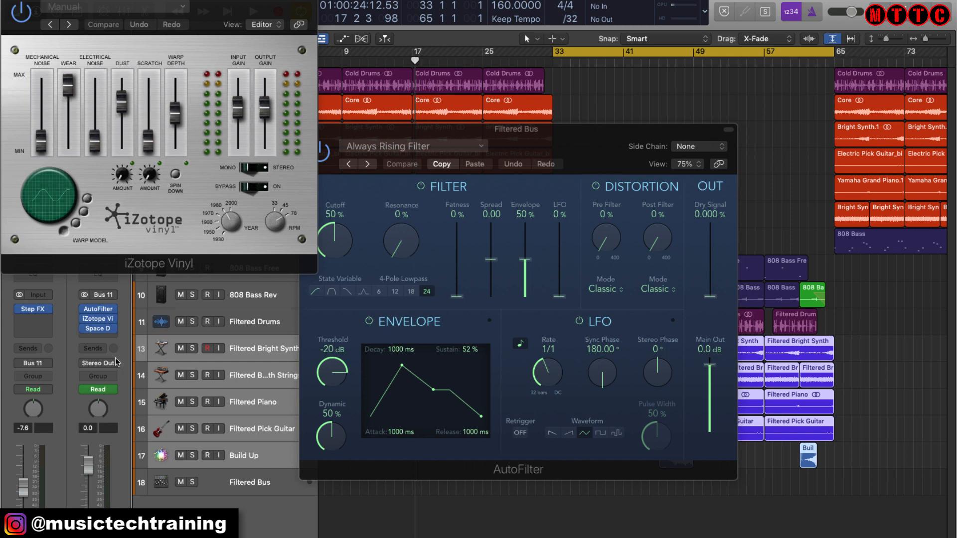
click(99, 330)
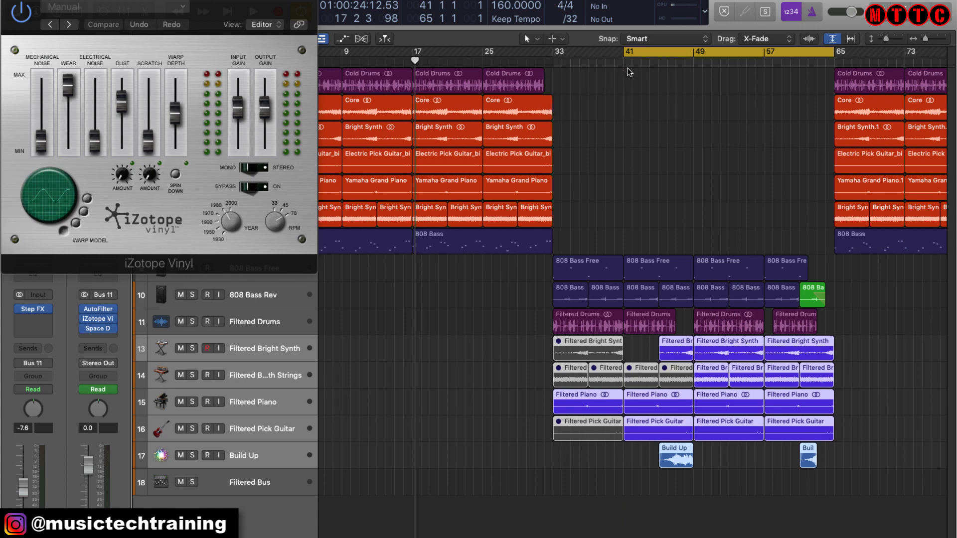
- Cycle bars 41 to 65 and listen to the filtered section
key(space)
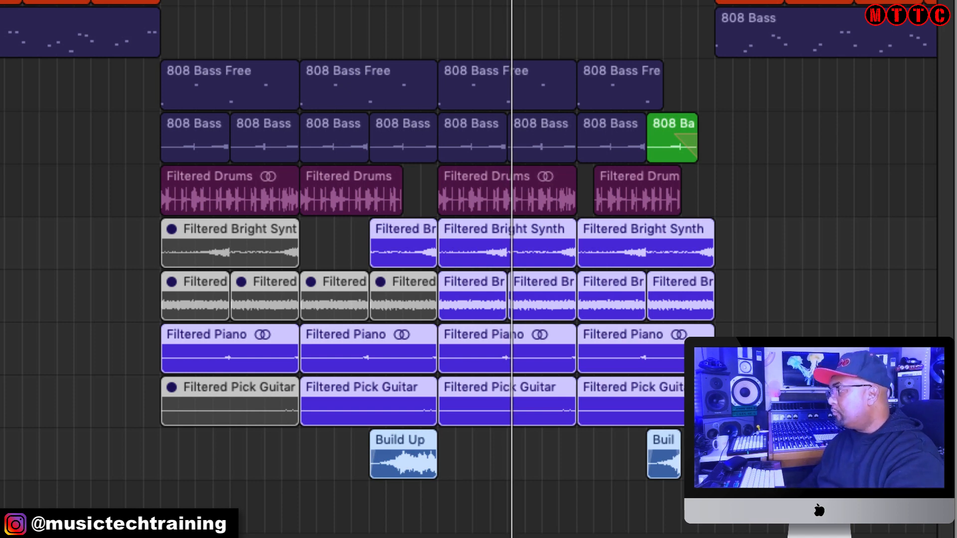
key(alt+shift+d)
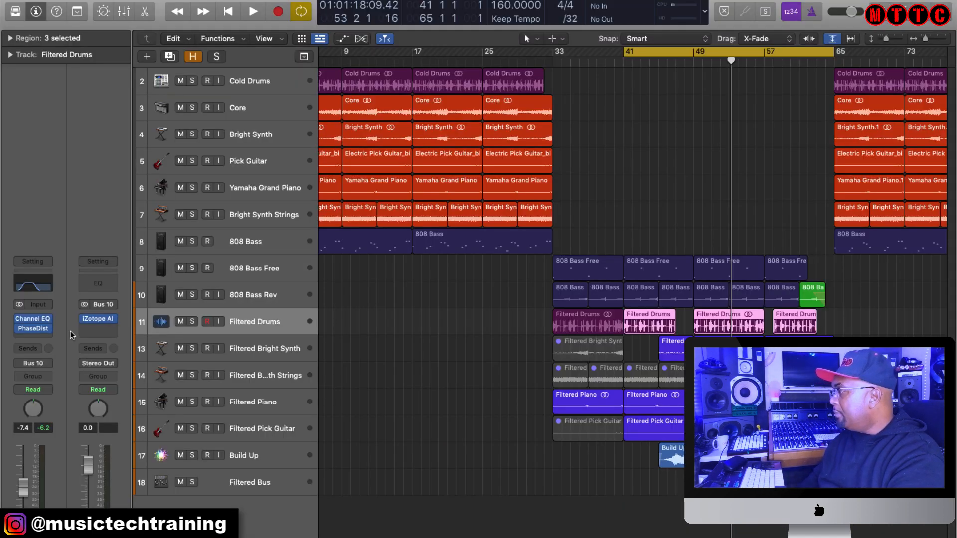
- Examine the Channel EQ and Phase Distortion settings on the Filtered Drums track, closing each plug-in after viewing
click(33, 287)
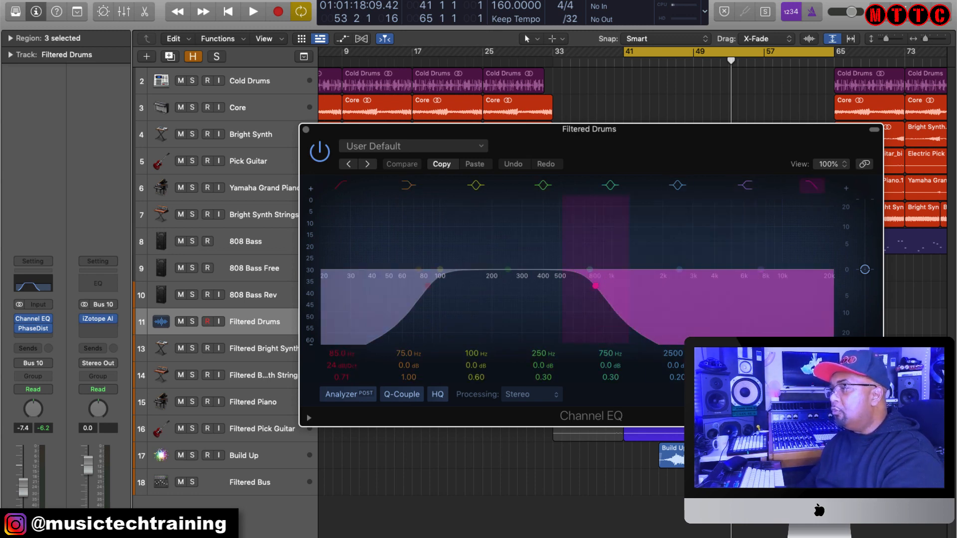
click(306, 131)
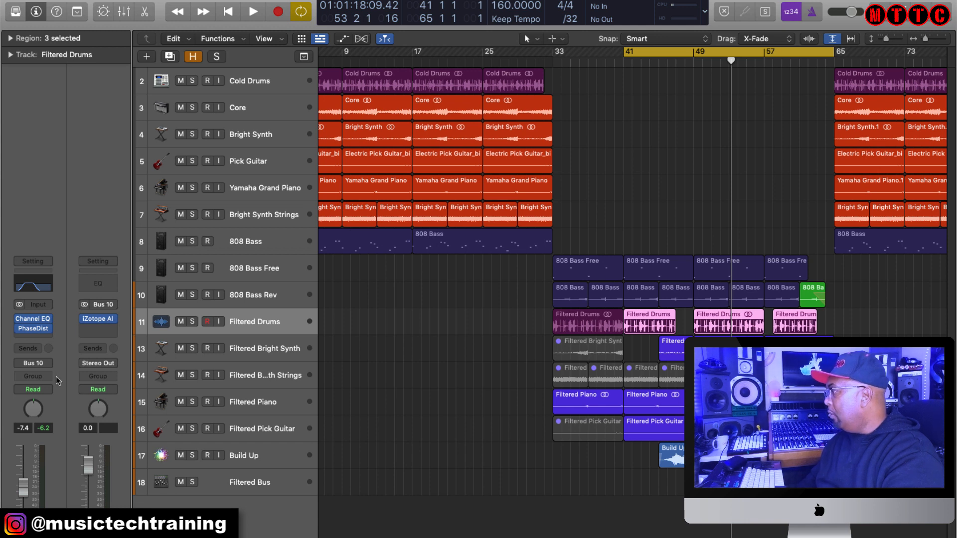
click(32, 333)
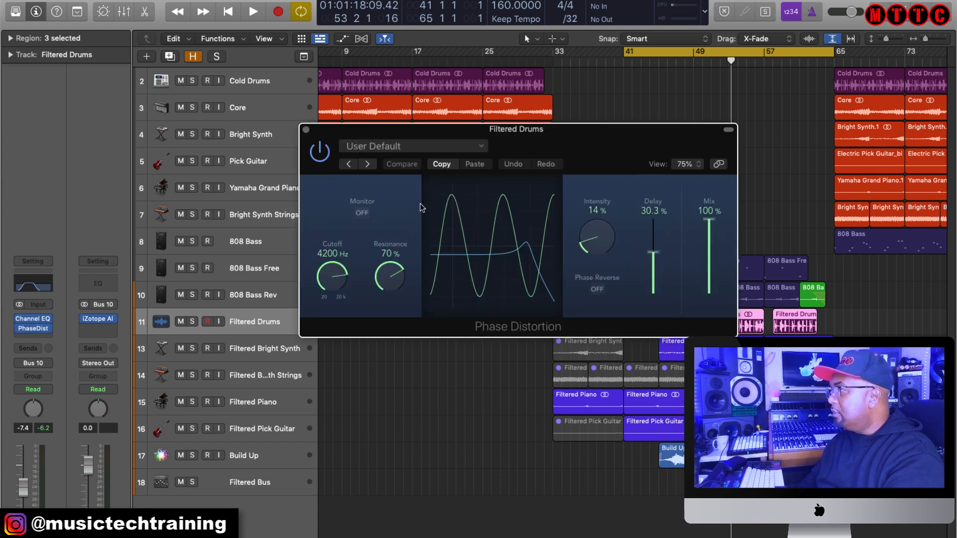
click(306, 130)
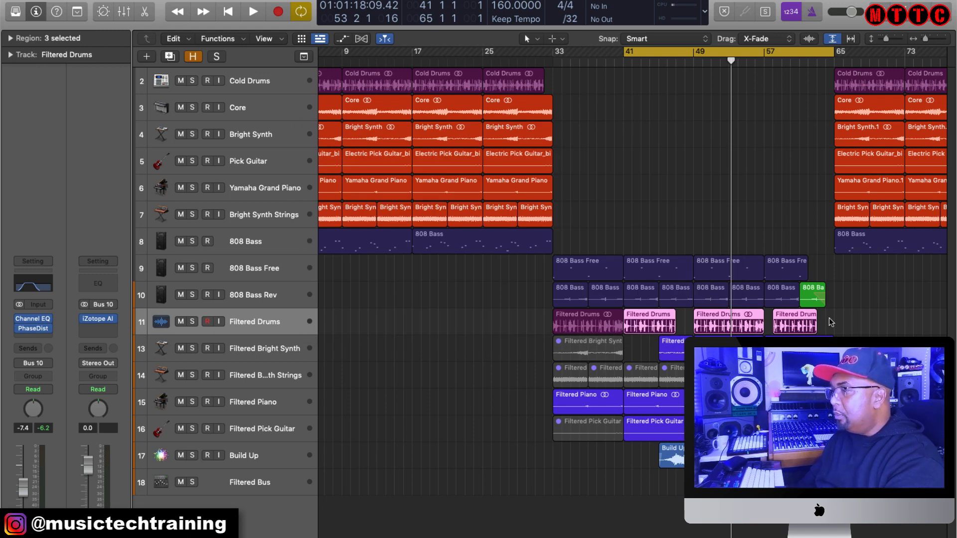
- Select the Filtered Bright Synth track and examine the AutoFilter settings on its bus, closing the plug-in after viewing
click(552, 344)
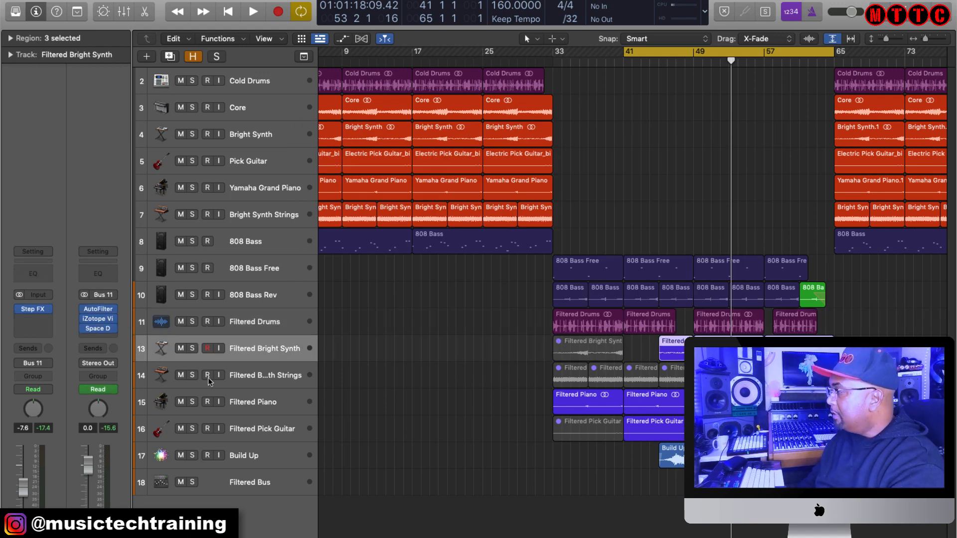
click(98, 310)
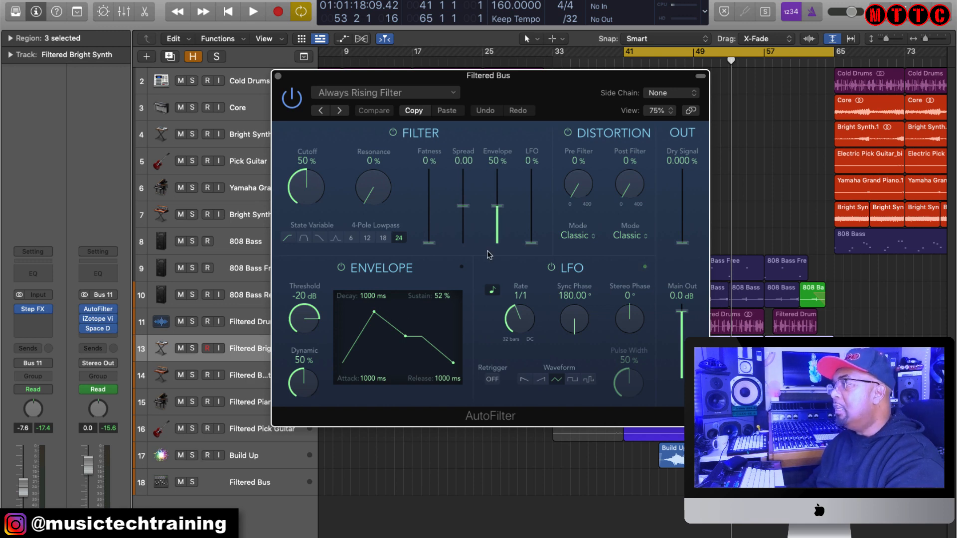
click(278, 77)
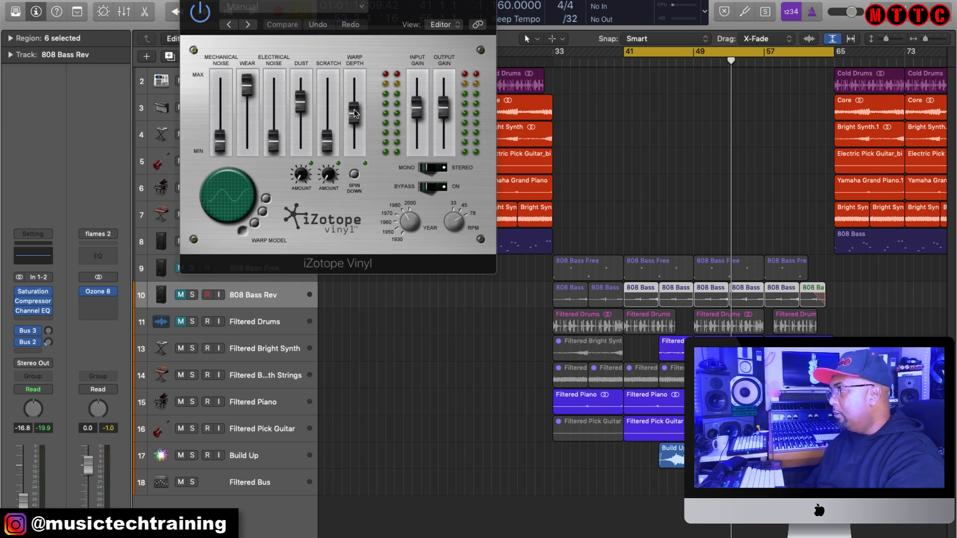
- Cycle bars 49 to 65 and listen to the filtered parts through iZotope Vinyl
drag(626, 52, 697, 67)
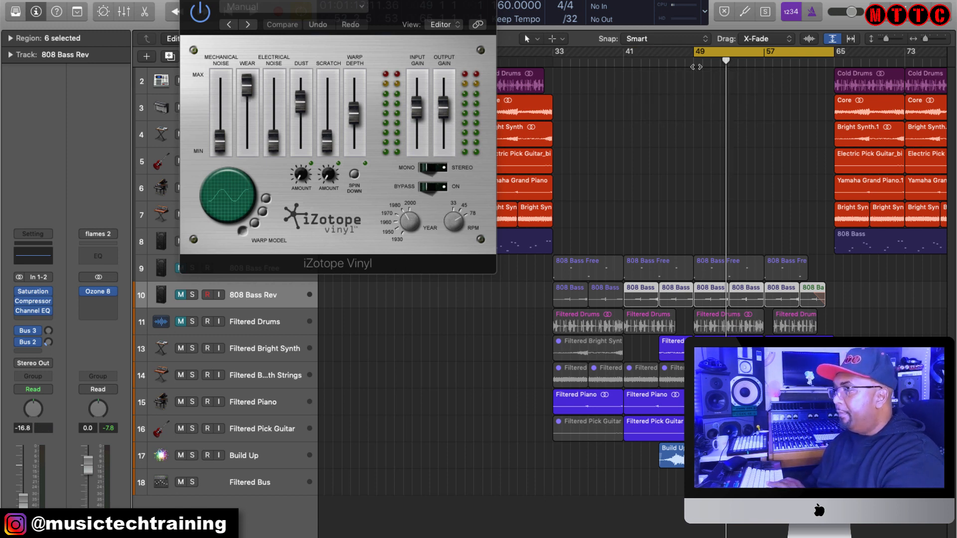
key(space)
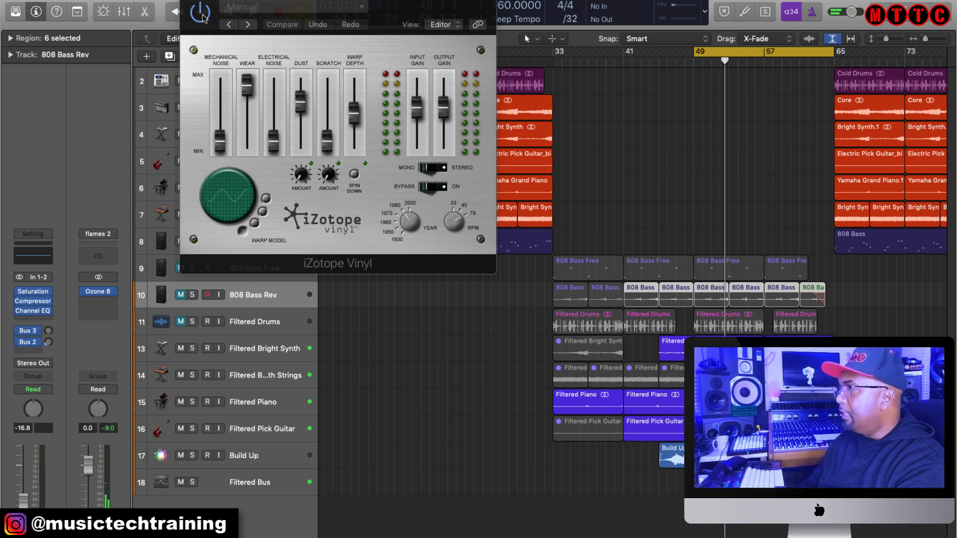
key(space)
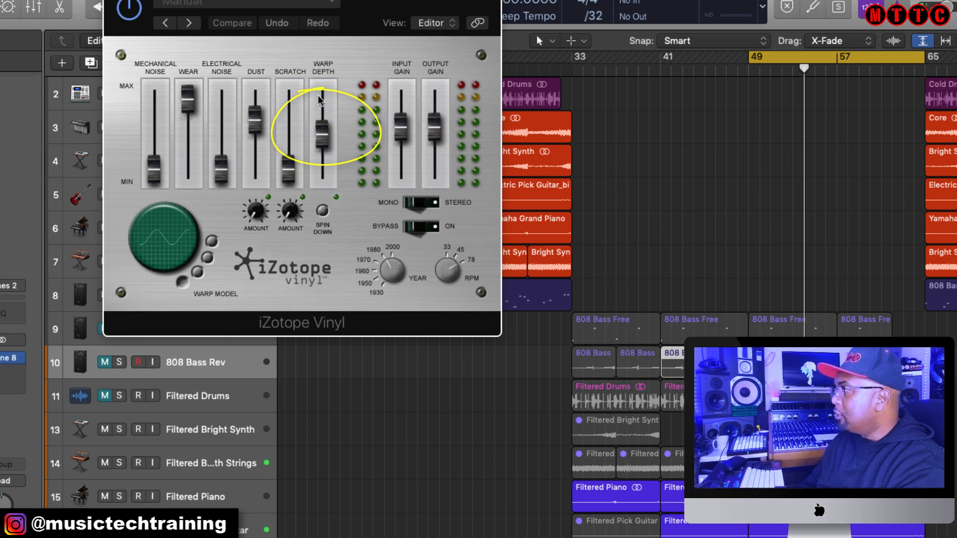
- Try iZotope Vinyl's Warp Depth at 81 % during playback, and lower it back to around the middle
click(325, 138)
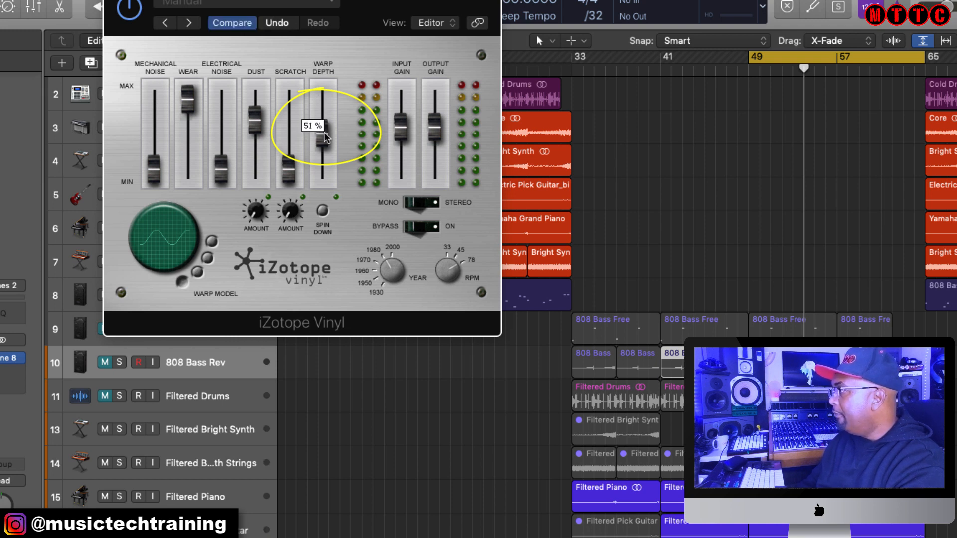
drag(324, 138, 327, 116)
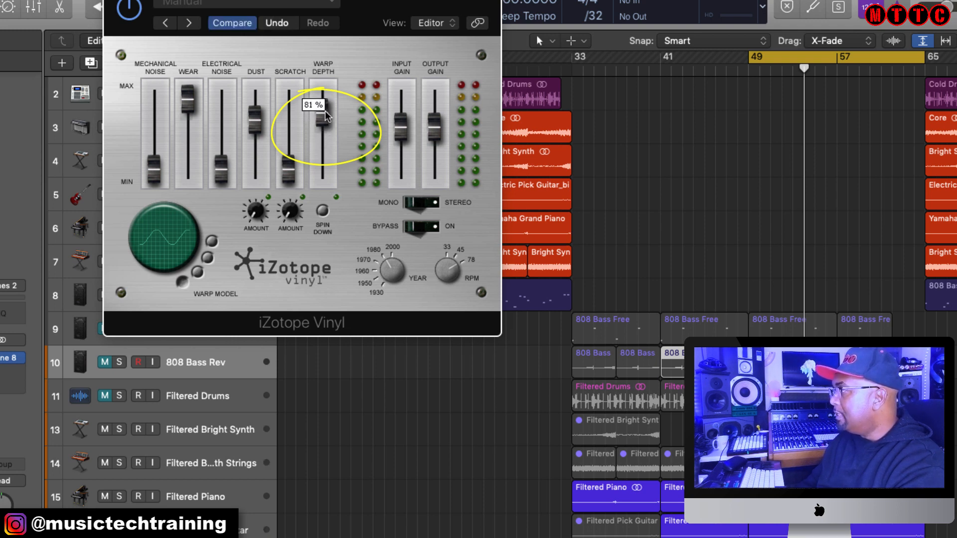
key(space)
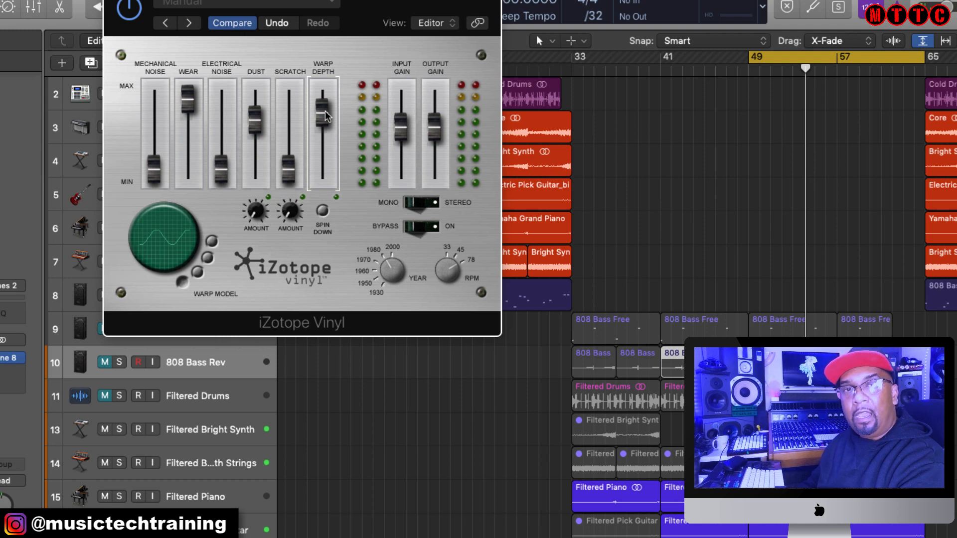
drag(325, 115, 325, 132)
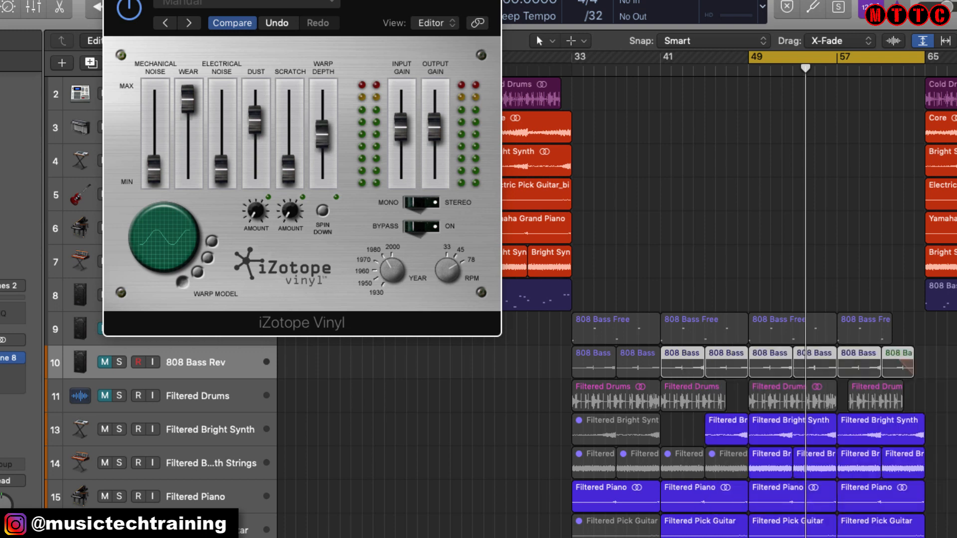
- Cycle bars 61 to 65 and play the end of the filtered section through iZotope Vinyl
drag(748, 61, 882, 62)
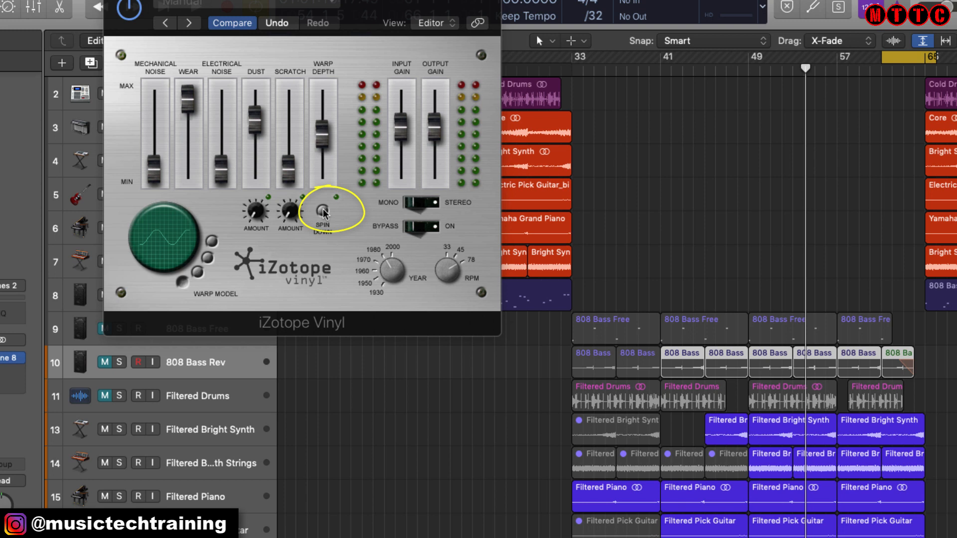
key(space)
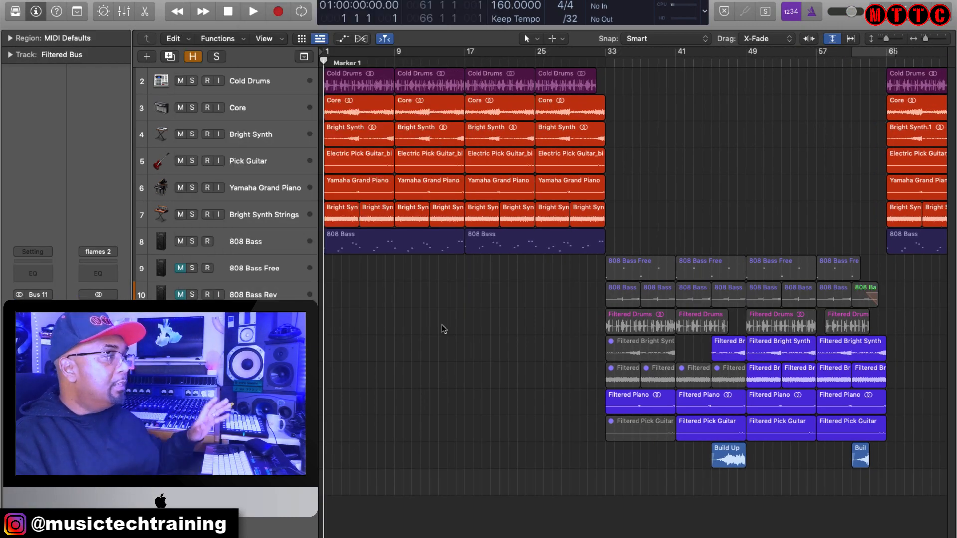
- Move the playhead to bar 17 in the unfiltered section
click(464, 60)
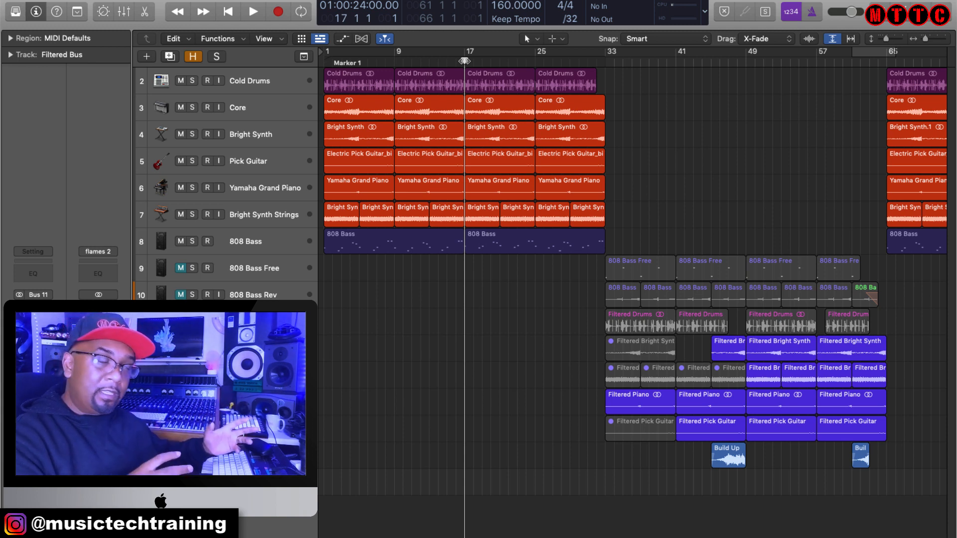